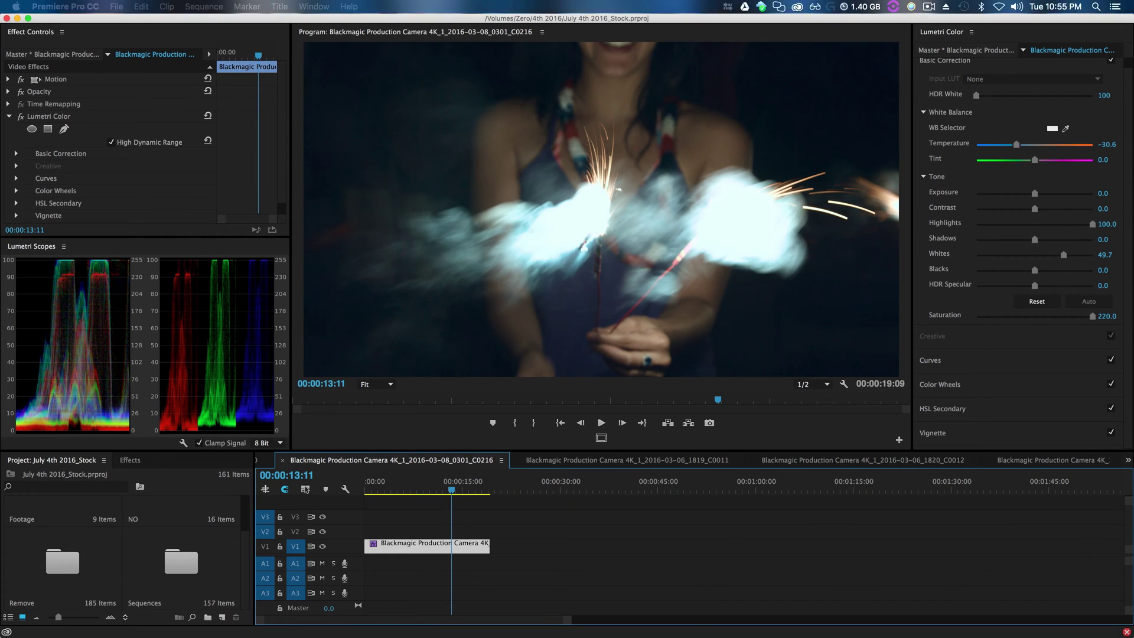
- Open the Remove bin in an enlarged window and create a new sequence from dog clip C0082
{"action": "left_click", "coordinate": [35, 591]}
{"action": "double_click", "coordinate": [35, 591]}
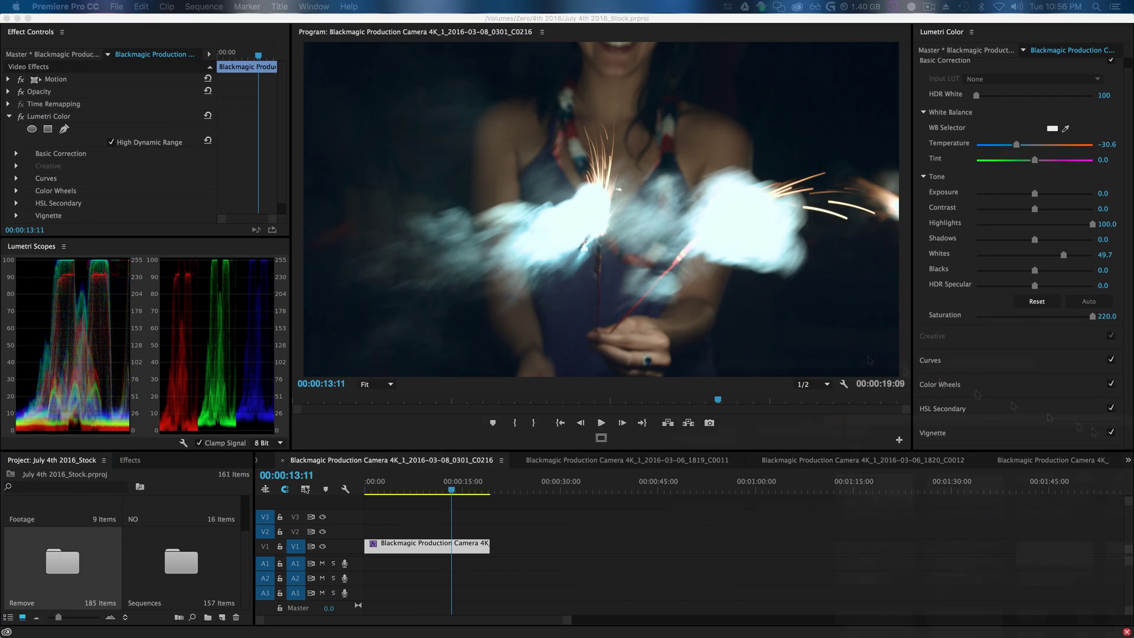
{"action": "left_click_drag", "start_coordinate": [499, 339], "coordinate": [1026, 615]}
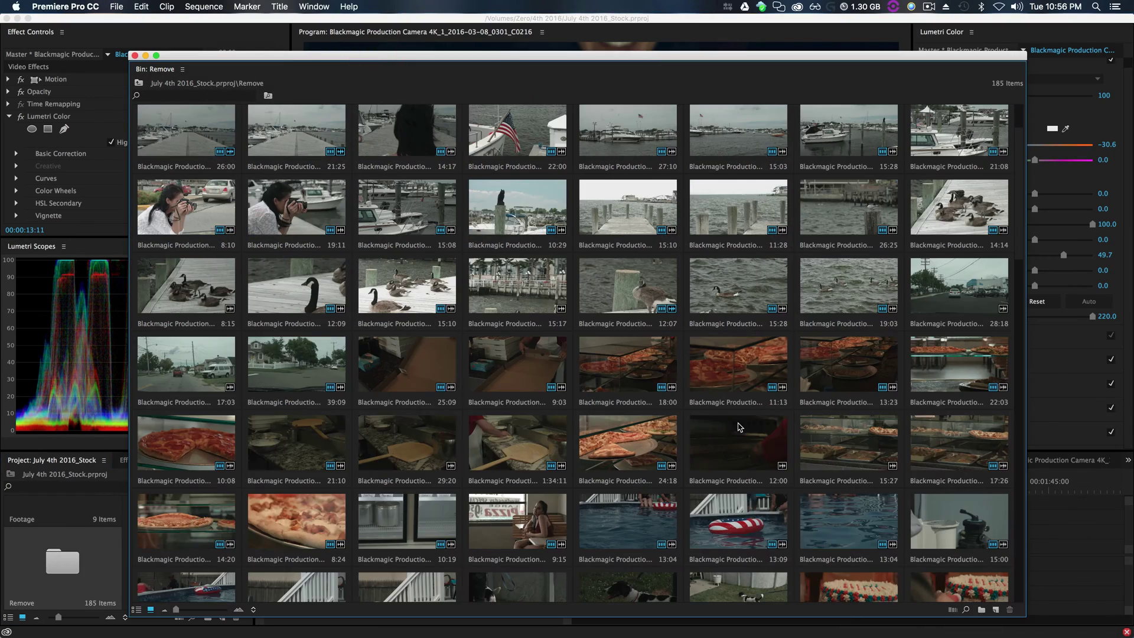
{"action": "scroll", "coordinate": [573, 354], "scroll_direction": "down", "scroll_amount": 5}
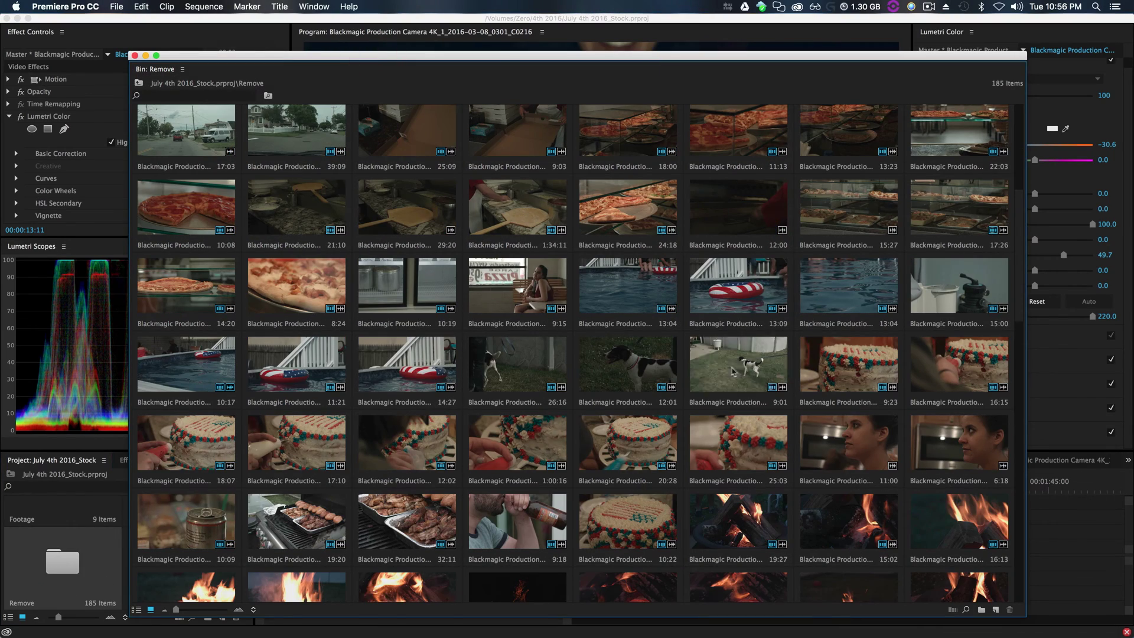
{"action": "right_click", "coordinate": [715, 363]}
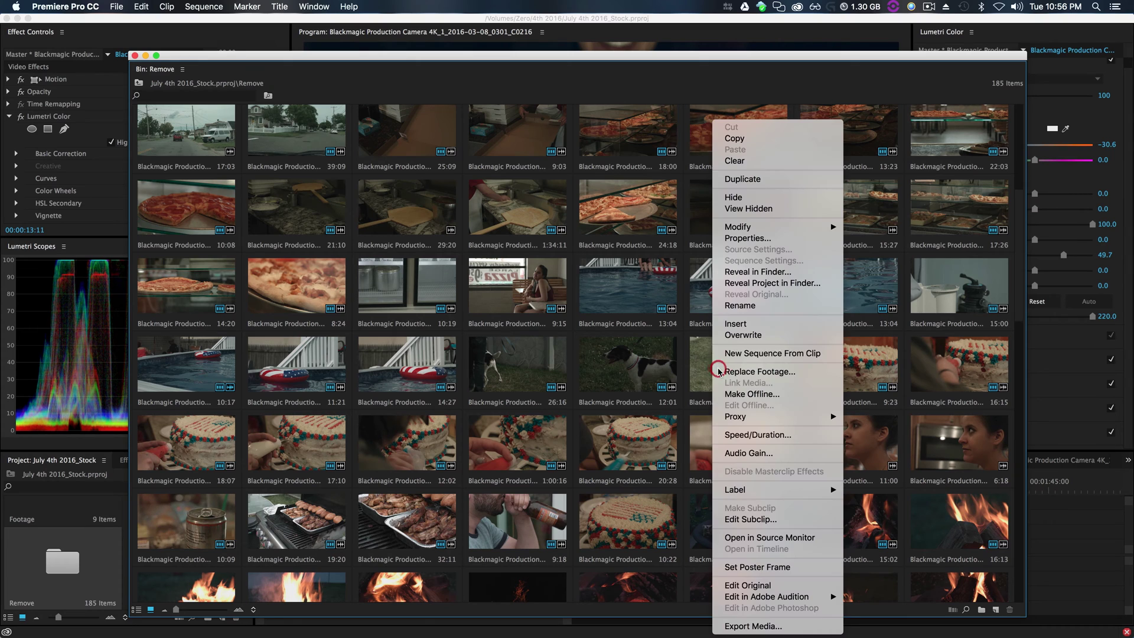
{"action": "left_click", "coordinate": [789, 357]}
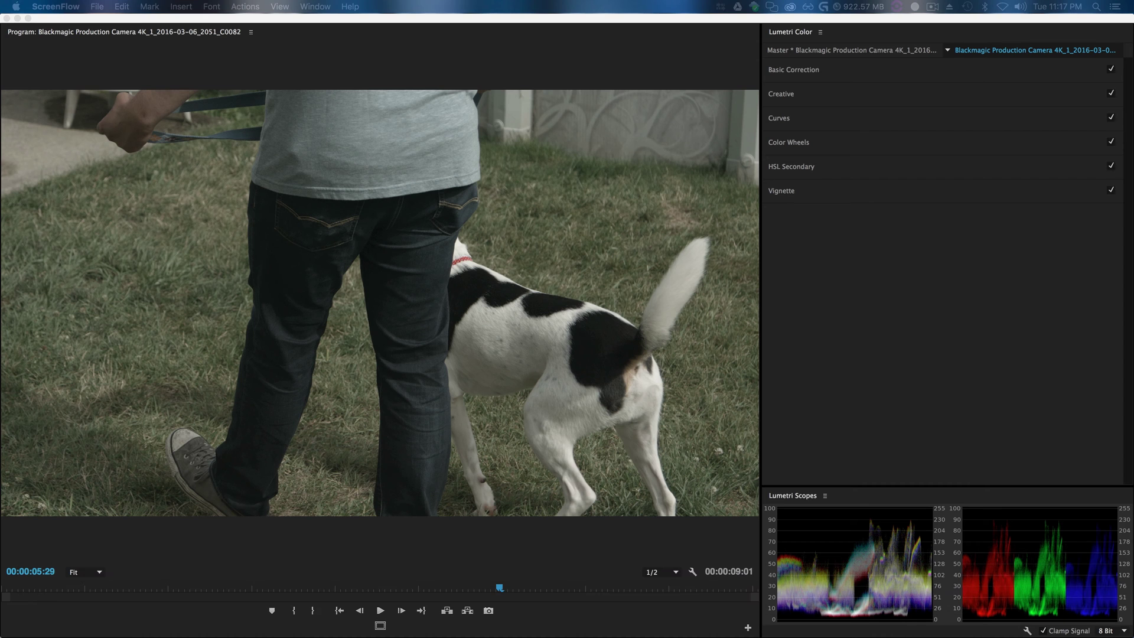
- Expand the dog clip's Basic Correction settings in Lumetri Color, all at defaults with Saturation 100.0
{"action": "left_click", "coordinate": [925, 357]}
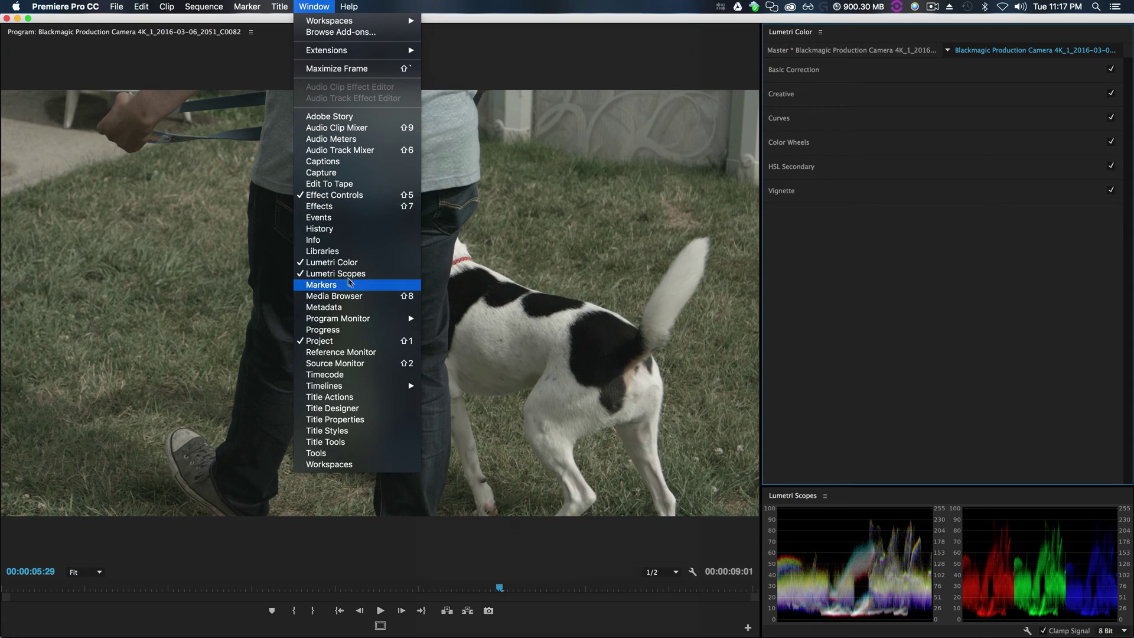
{"action": "left_click", "coordinate": [984, 322]}
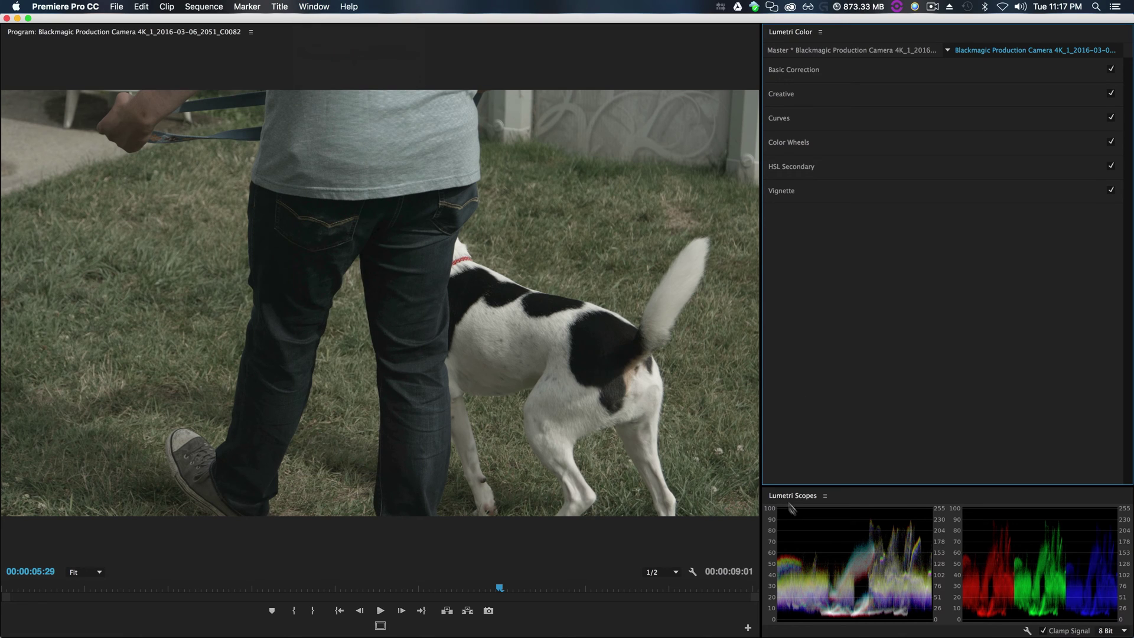
{"action": "left_click", "coordinate": [314, 7]}
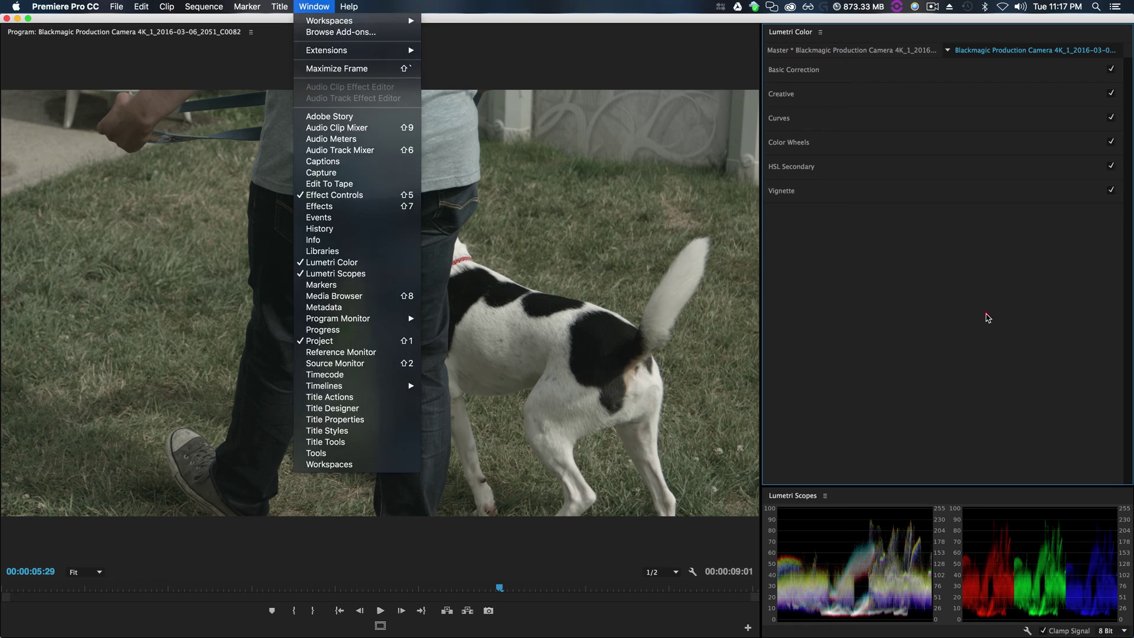
{"action": "left_click", "coordinate": [987, 319]}
{"action": "left_click", "coordinate": [861, 69]}
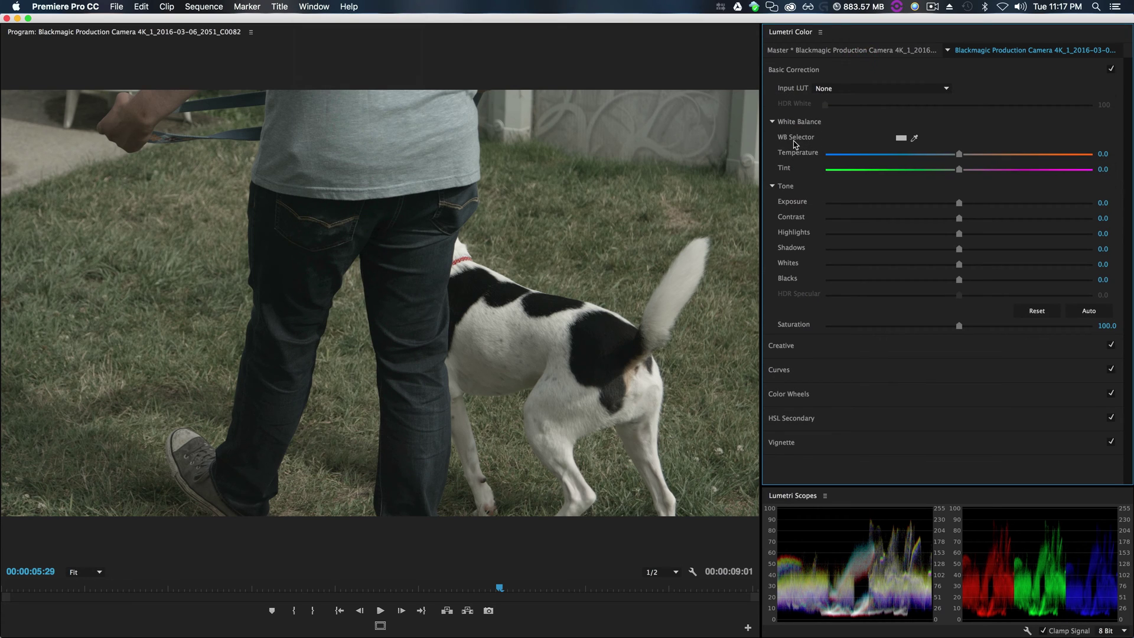
- Neutralise white balance by sampling the dog's white fur, giving Temperature -9.2 and Tint 2.1
{"action": "left_click", "coordinate": [915, 138]}
{"action": "left_click", "coordinate": [914, 136]}
{"action": "mouse_move", "coordinate": [959, 153]}
{"action": "left_mouse_down"}
{"action": "mouse_move", "coordinate": [937, 155]}
{"action": "mouse_move", "coordinate": [963, 170]}
{"action": "left_mouse_up"}
{"action": "key", "text": "super+z"}
{"action": "key", "text": "super+z"}
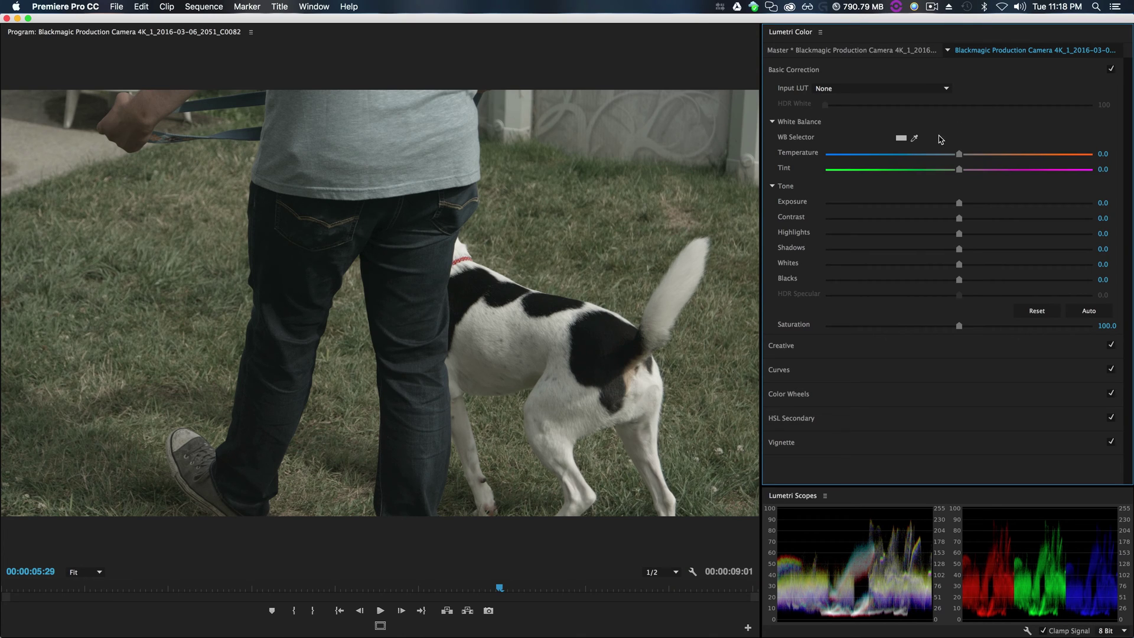
{"action": "left_click", "coordinate": [915, 138]}
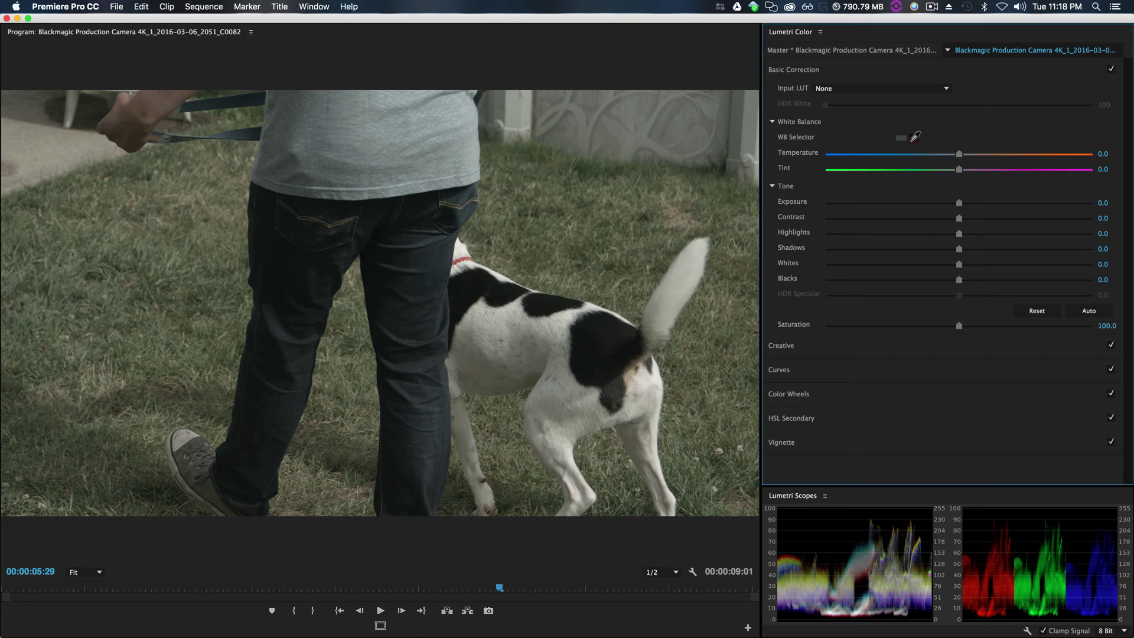
{"action": "left_click", "coordinate": [646, 381]}
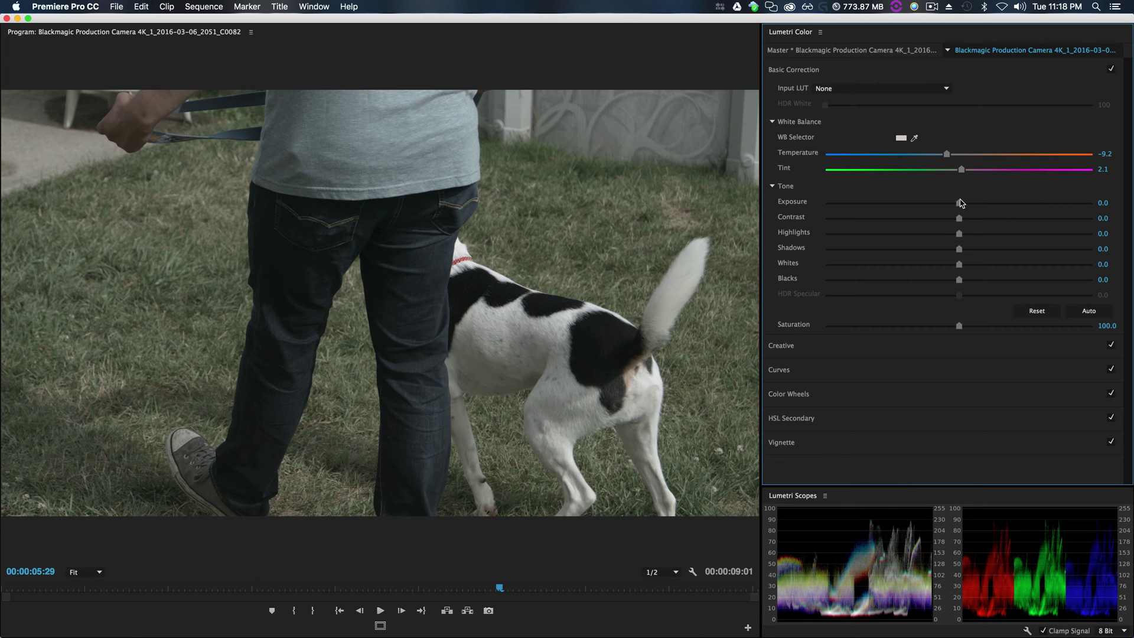
- Raise Exposure to 0.4 and add an S-shaped RGB curve
{"action": "left_click_drag", "start_coordinate": [961, 203], "coordinate": [968, 203]}
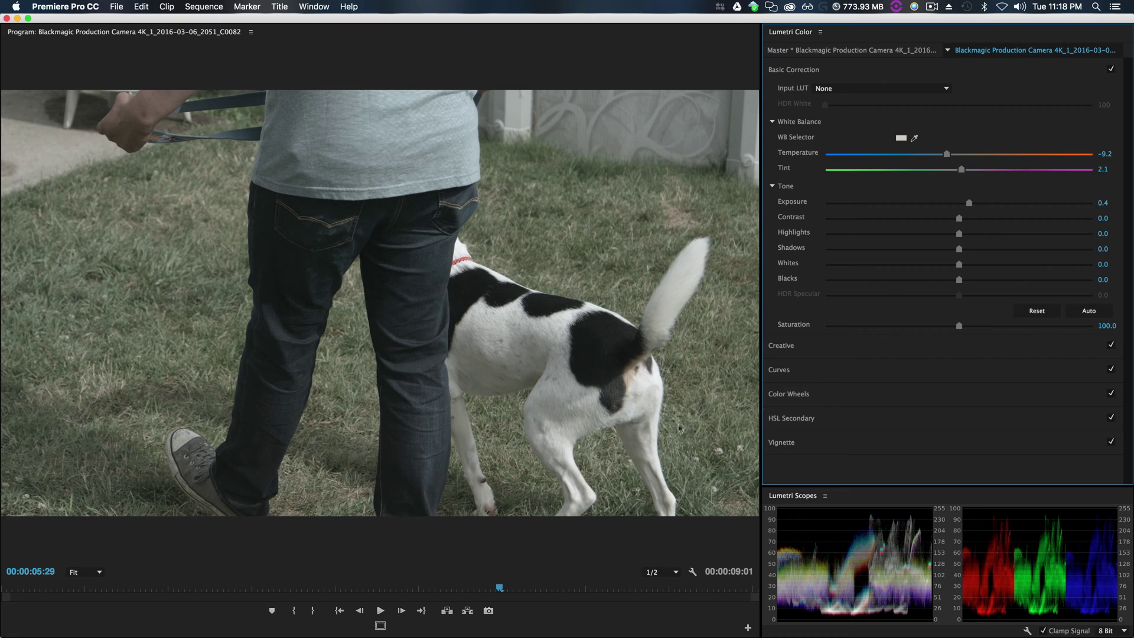
{"action": "left_click", "coordinate": [818, 368]}
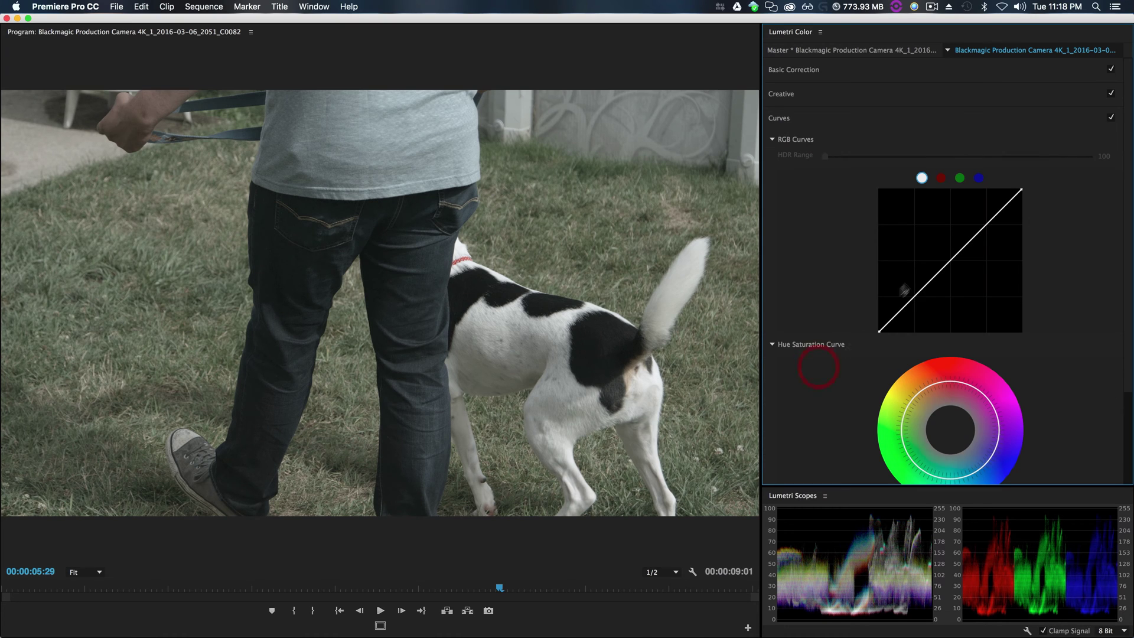
{"action": "left_click_drag", "start_coordinate": [914, 296], "coordinate": [915, 305]}
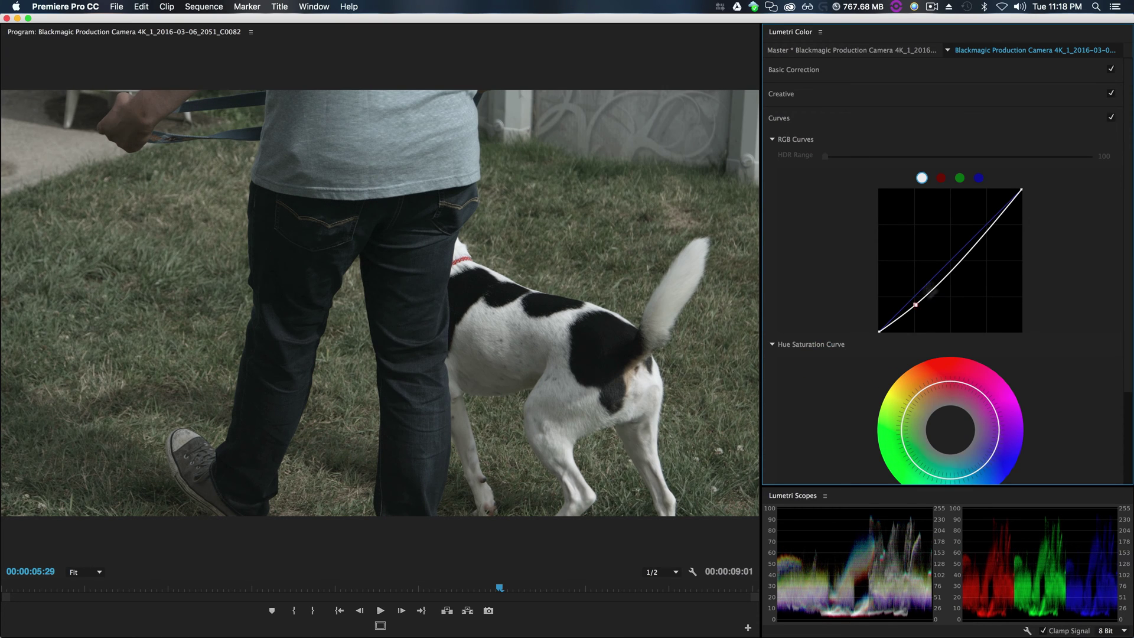
{"action": "left_click_drag", "start_coordinate": [991, 221], "coordinate": [986, 213]}
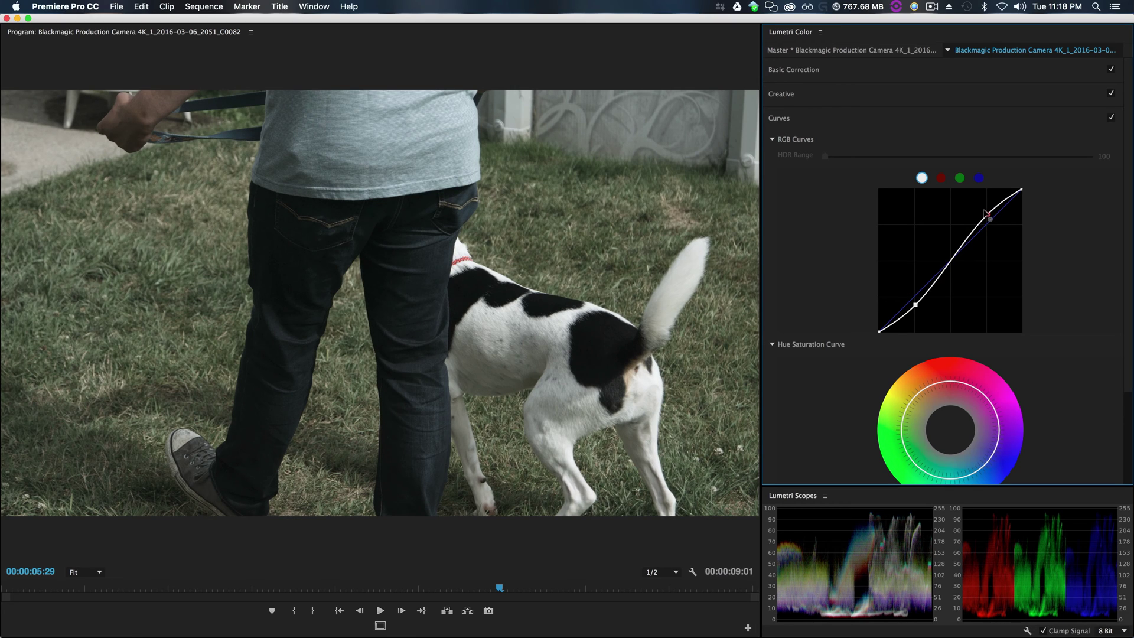
- In Basic Correction, set Contrast to 7.3 and Saturation to about 196
{"action": "left_click", "coordinate": [840, 70]}
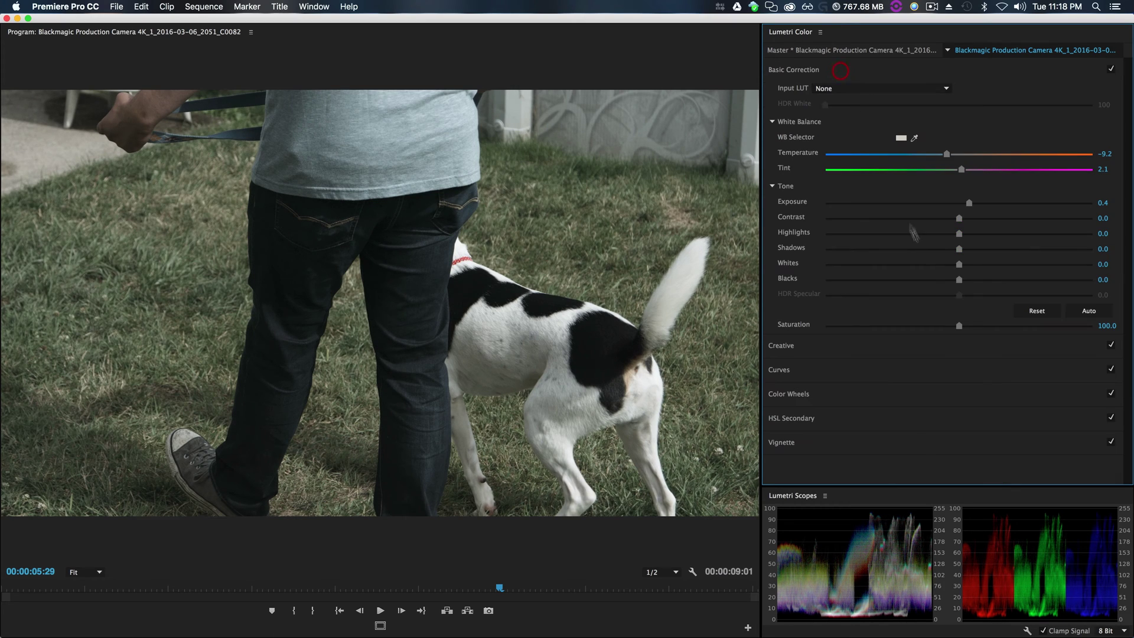
{"action": "left_click_drag", "start_coordinate": [959, 326], "coordinate": [1124, 339]}
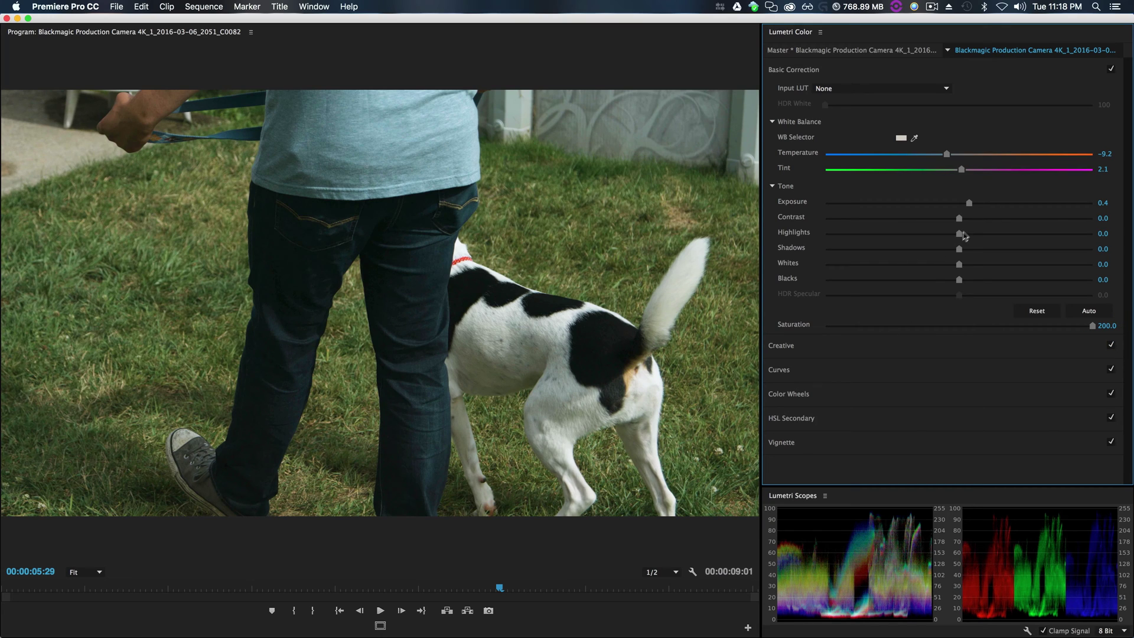
{"action": "left_click_drag", "start_coordinate": [960, 218], "coordinate": [969, 220]}
{"action": "left_click_drag", "start_coordinate": [1093, 328], "coordinate": [1090, 334]}
- Open HSL Secondary and change its key preview mode from Color/Gray to White/Black
{"action": "left_click", "coordinate": [853, 420]}
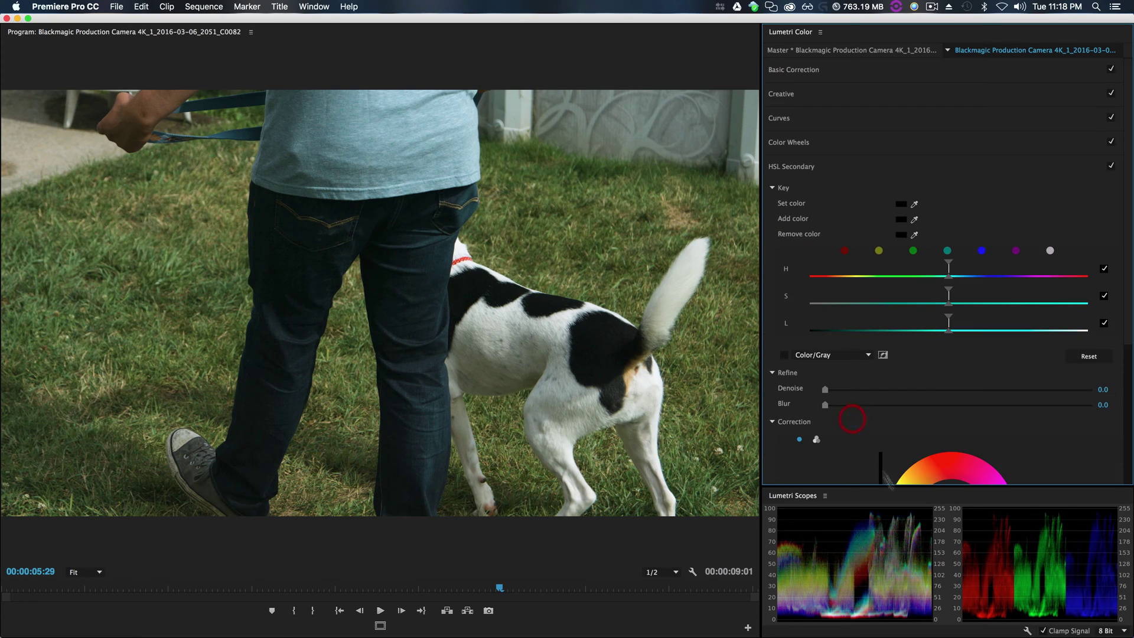
{"action": "left_click", "coordinate": [825, 496]}
{"action": "left_click", "coordinate": [847, 504]}
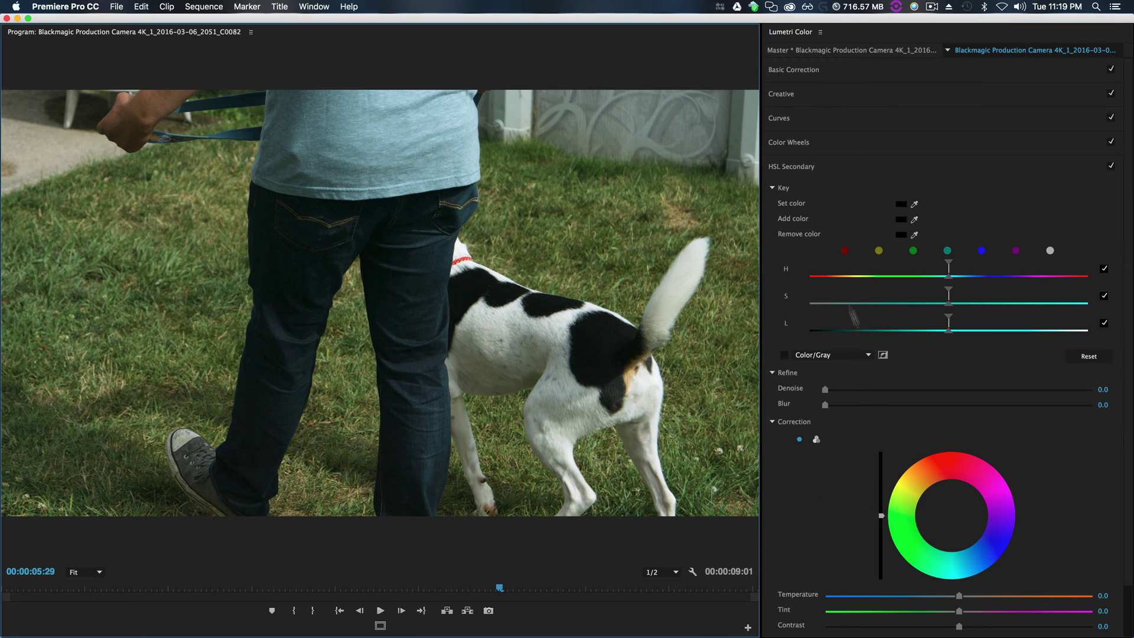
{"action": "left_click", "coordinate": [828, 355]}
{"action": "left_click", "coordinate": [827, 378]}
{"action": "scroll", "coordinate": [1130, 456], "scroll_direction": "down", "scroll_amount": 2}
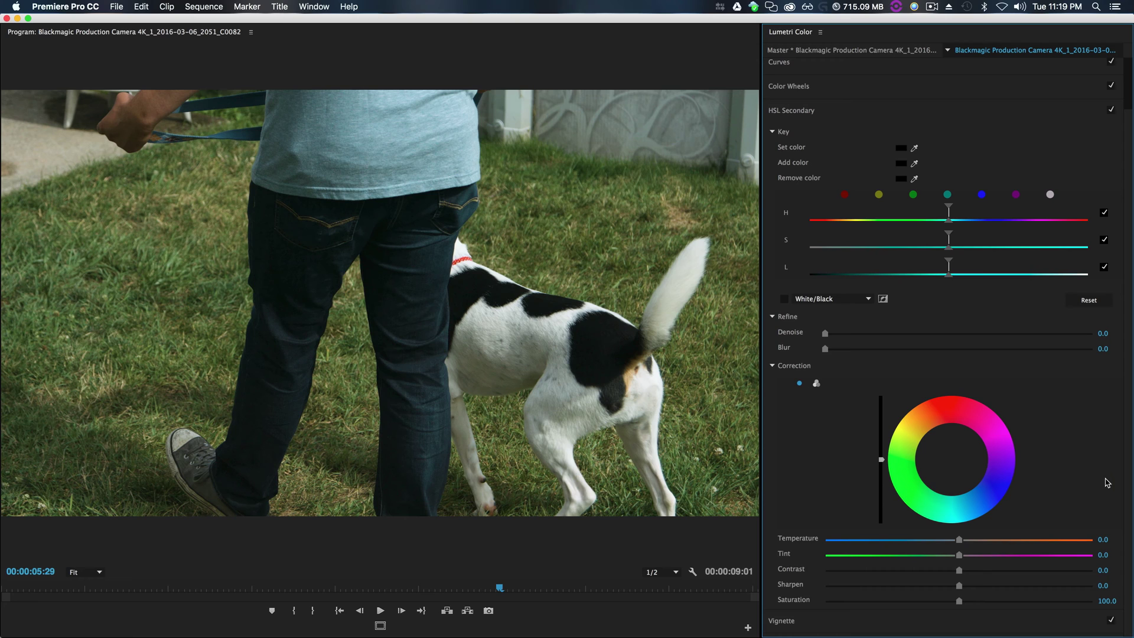
{"action": "scroll", "coordinate": [944, 380], "scroll_direction": "up", "scroll_amount": 1}
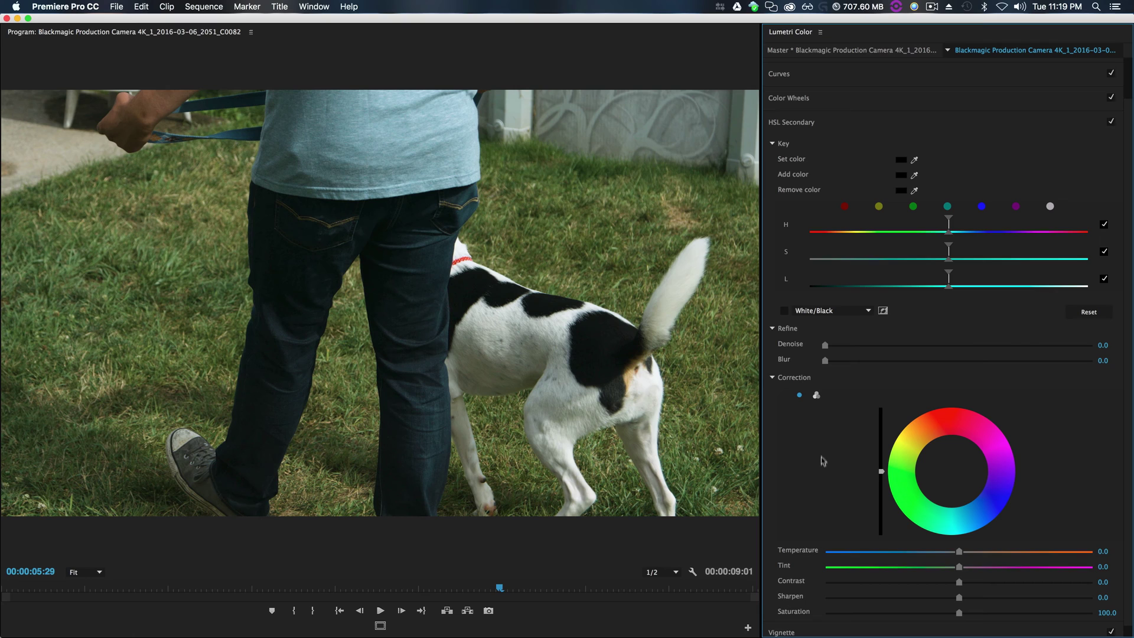
- After trying the red, yellow, green, teal and purple presets, key HSL Secondary on the sampled grass
{"action": "left_click", "coordinate": [845, 207]}
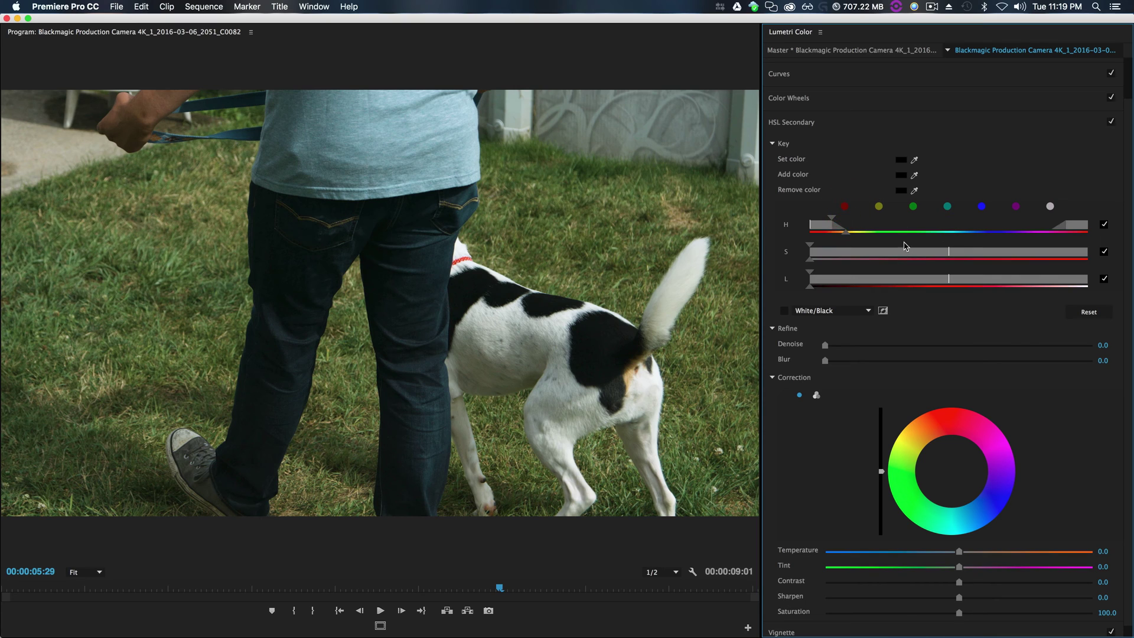
{"action": "left_click", "coordinate": [880, 206]}
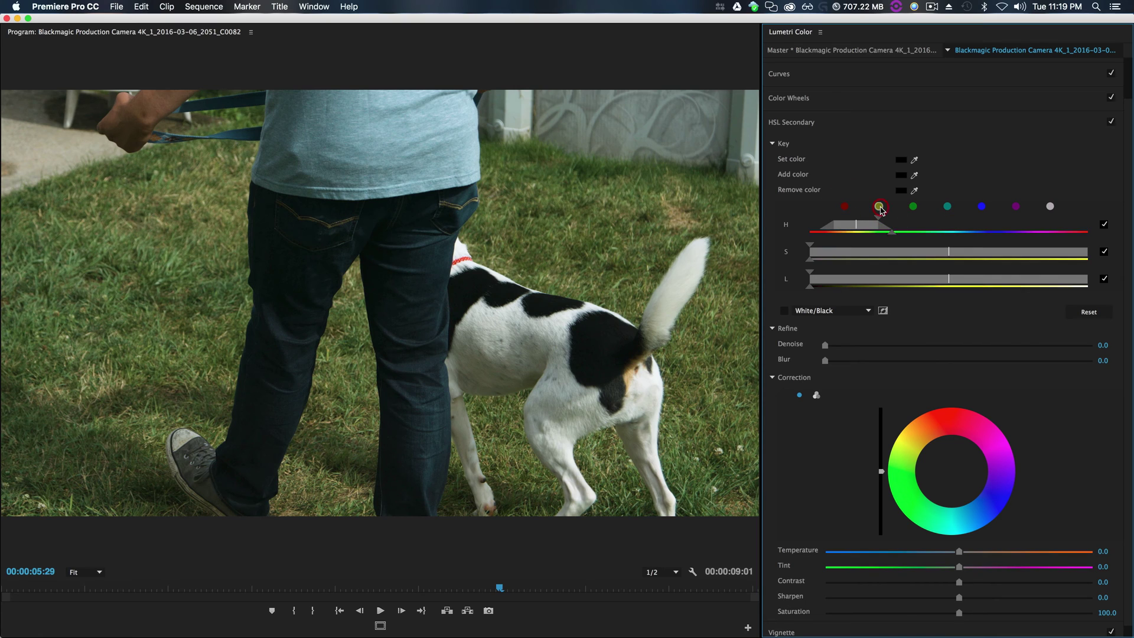
{"action": "left_click", "coordinate": [913, 206]}
{"action": "left_click", "coordinate": [947, 207]}
{"action": "left_click", "coordinate": [1016, 207]}
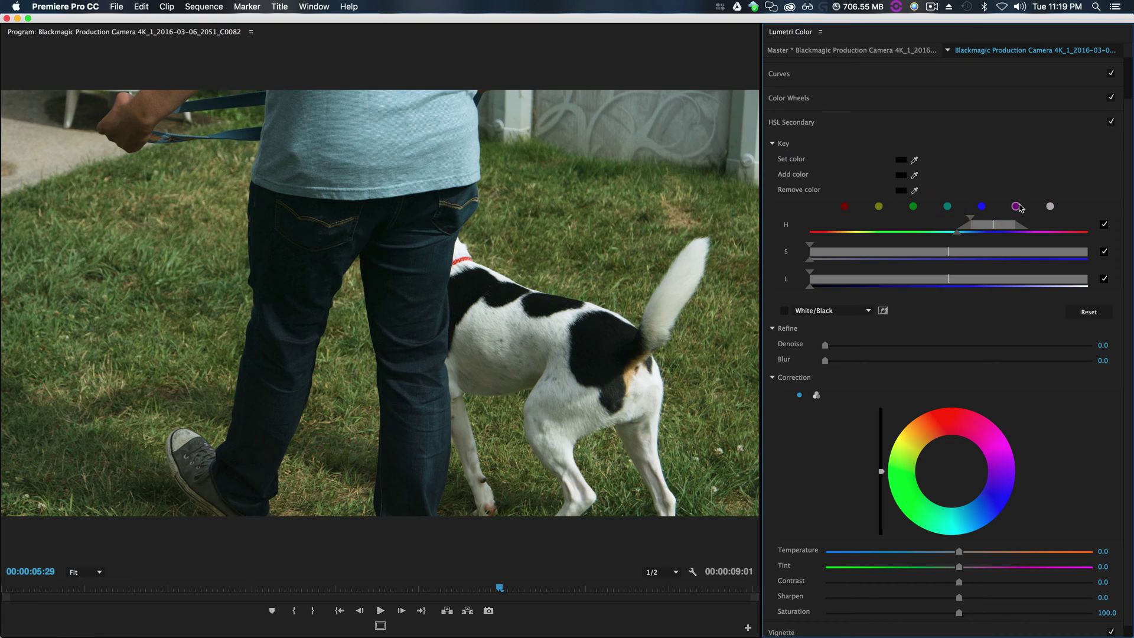
{"action": "left_click", "coordinate": [1050, 207]}
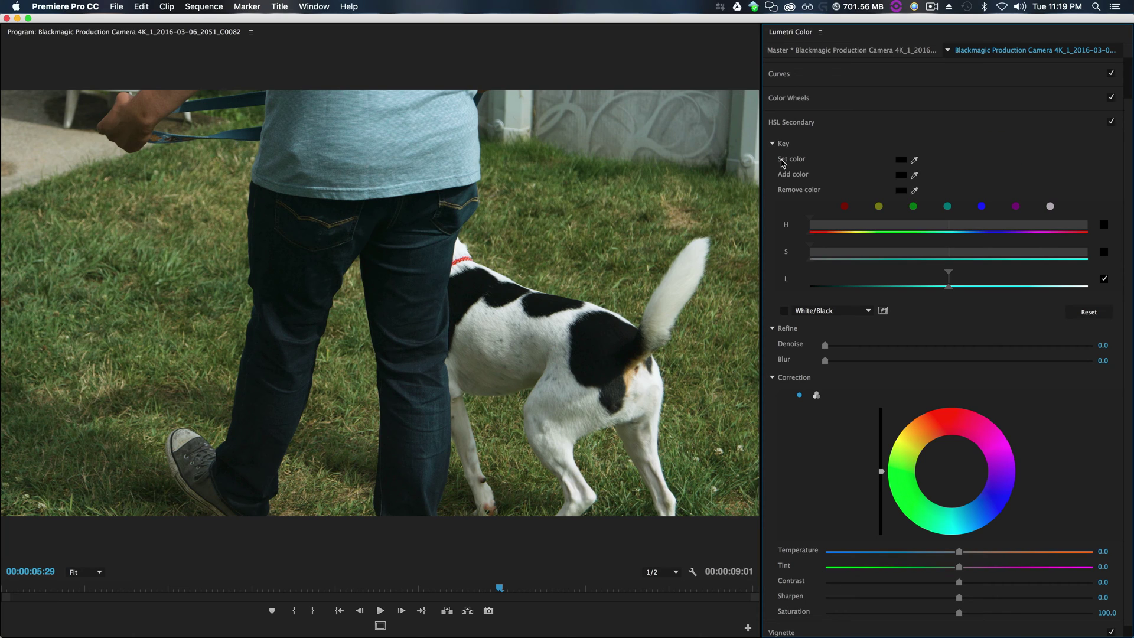
{"action": "left_click", "coordinate": [916, 158]}
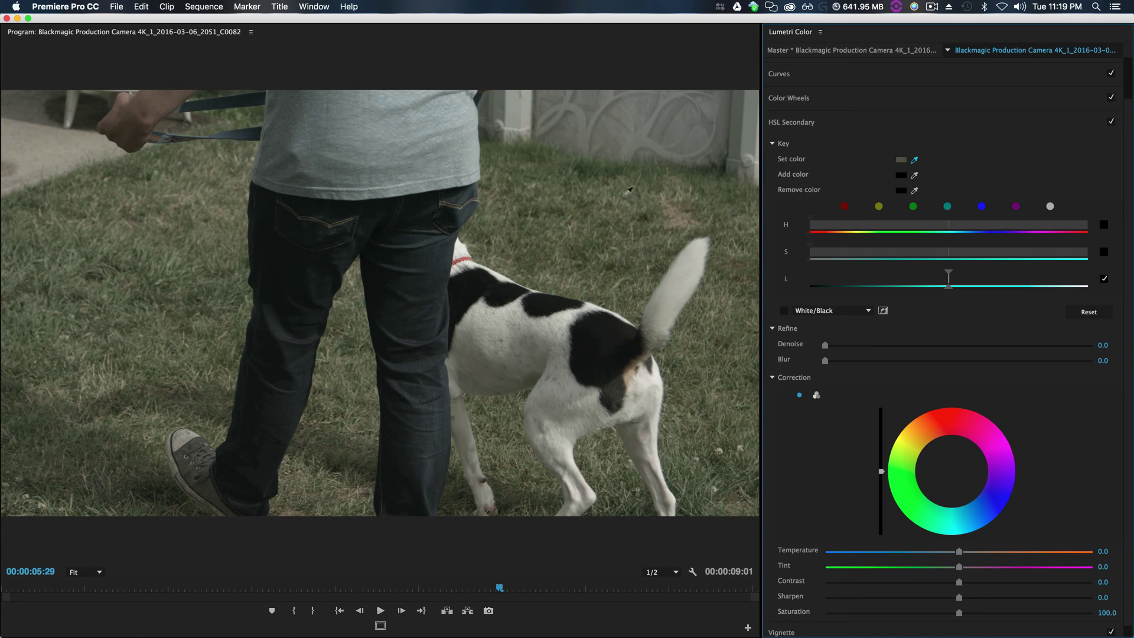
{"action": "left_click", "coordinate": [591, 168]}
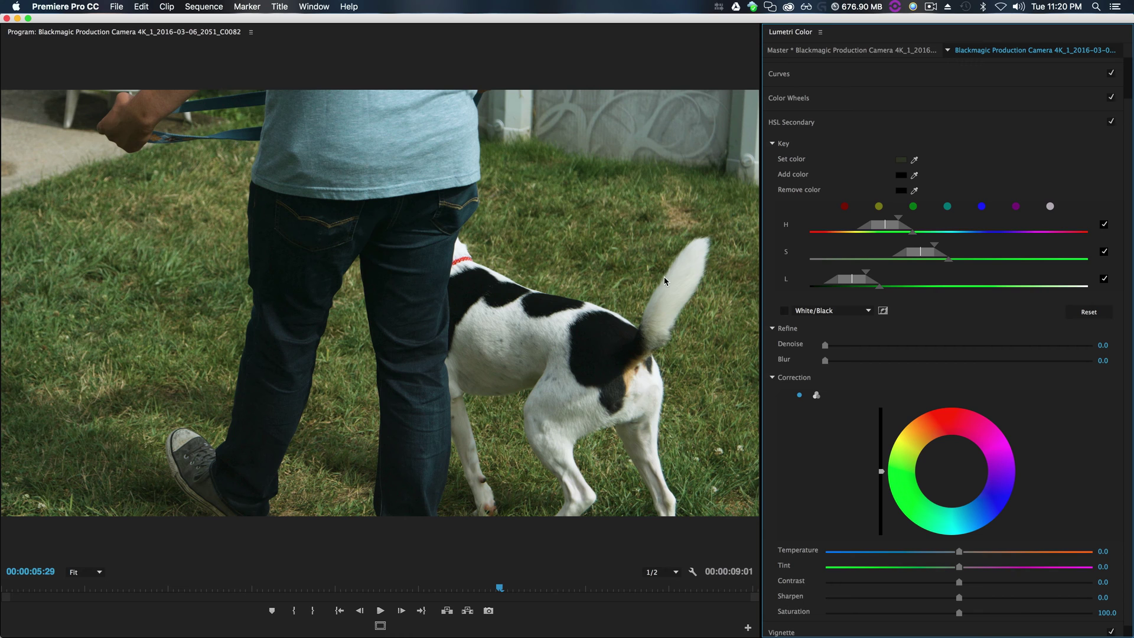
- Cycle the key preview through Color/Black and White/Black, settle on Color/Gray, and step back one frame
{"action": "left_click", "coordinate": [784, 311]}
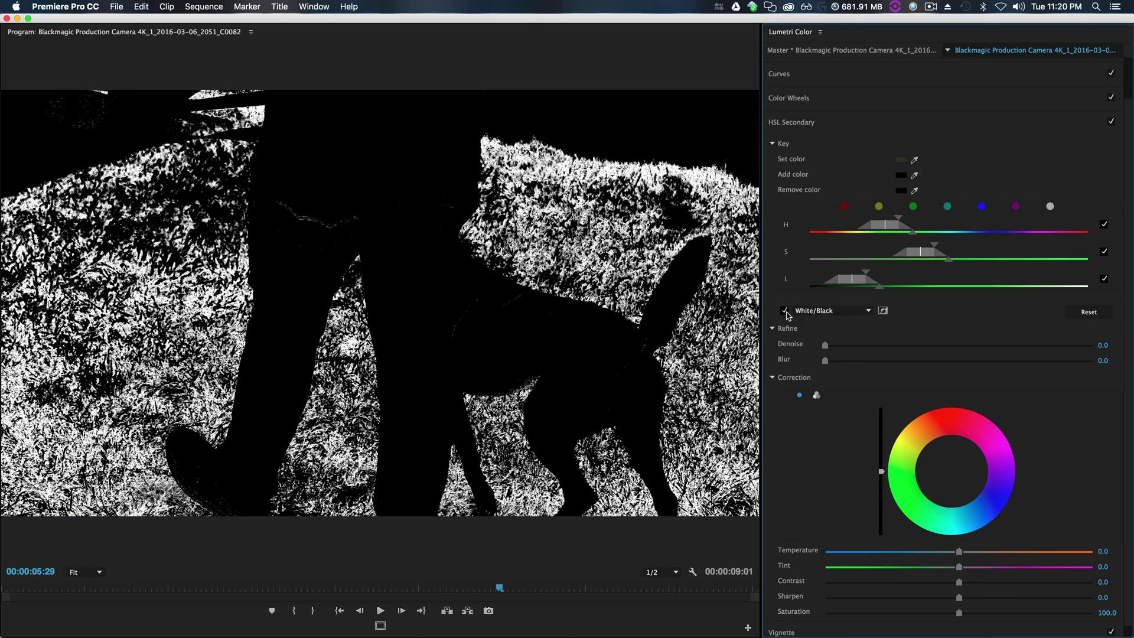
{"action": "left_click", "coordinate": [830, 311]}
{"action": "left_click", "coordinate": [838, 312]}
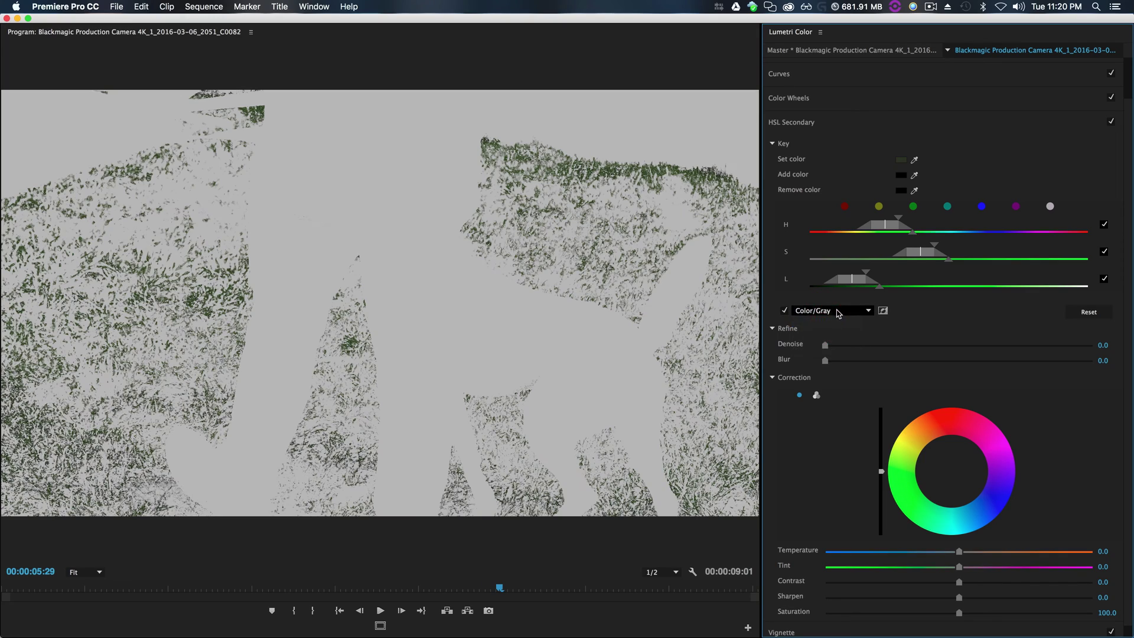
{"action": "left_click", "coordinate": [837, 312]}
{"action": "left_click", "coordinate": [834, 332]}
{"action": "left_click", "coordinate": [833, 312]}
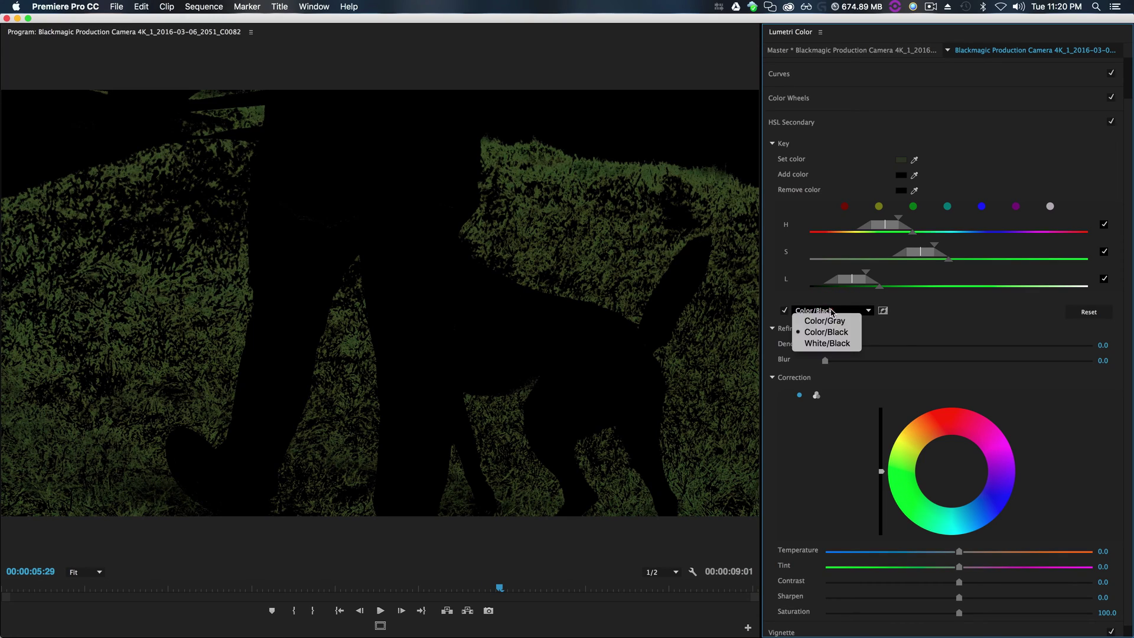
{"action": "left_click", "coordinate": [830, 343]}
{"action": "left_click", "coordinate": [842, 311]}
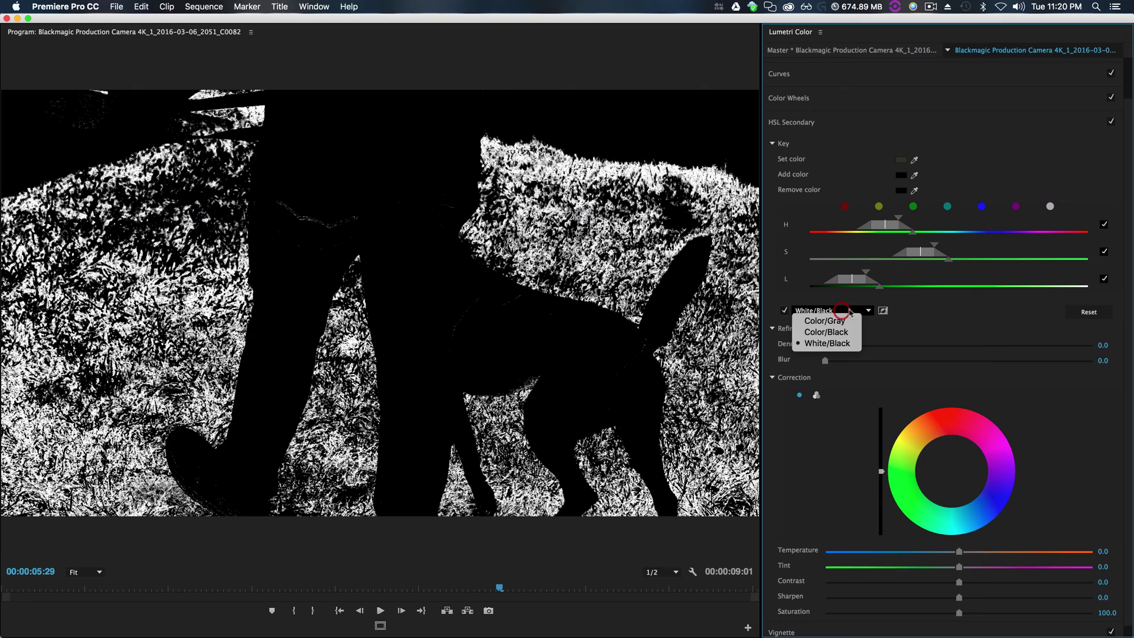
{"action": "left_click", "coordinate": [825, 321]}
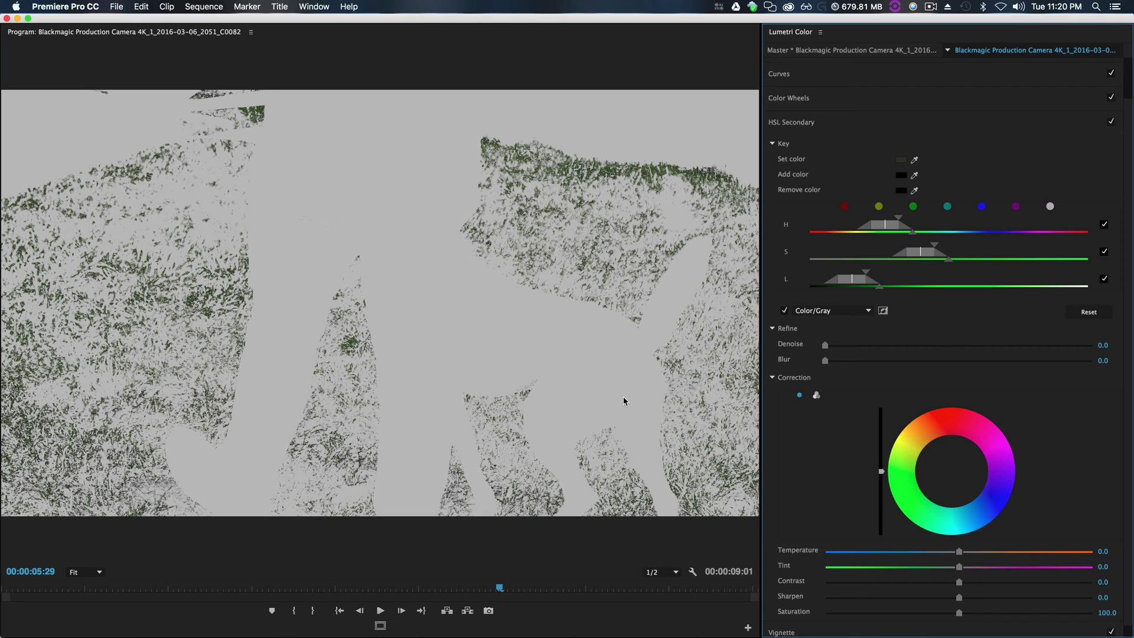
{"action": "key", "text": "Left"}
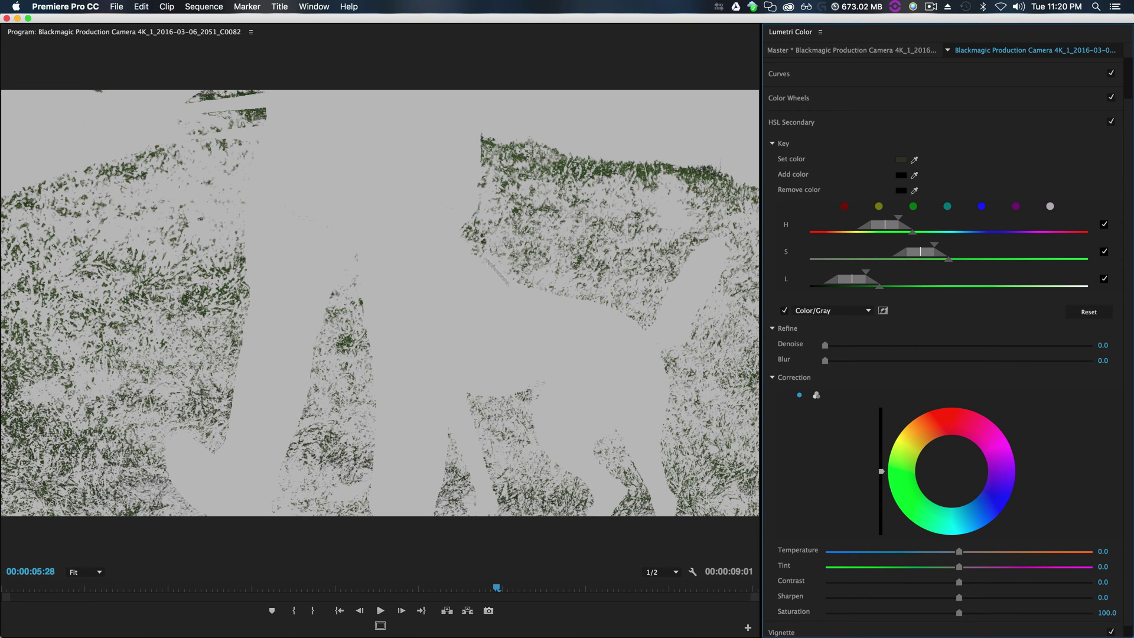
- At the clip start, add the brighter grass colour to the key and preview it as Color/Gray
{"action": "left_click", "coordinate": [784, 312]}
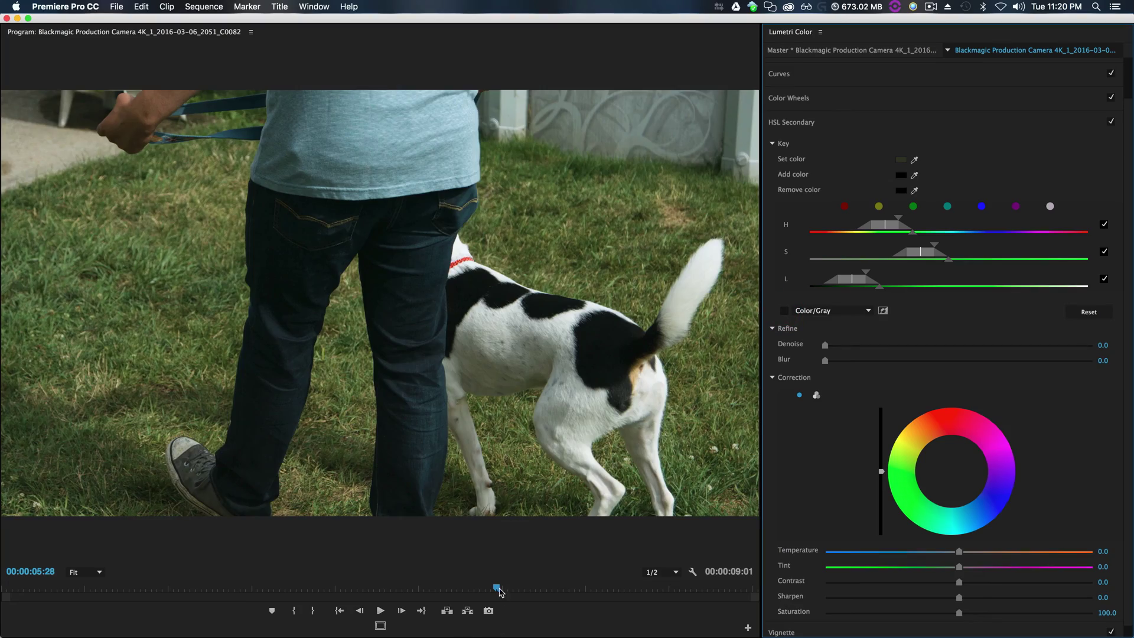
{"action": "left_click_drag", "start_coordinate": [497, 587], "coordinate": [2, 625]}
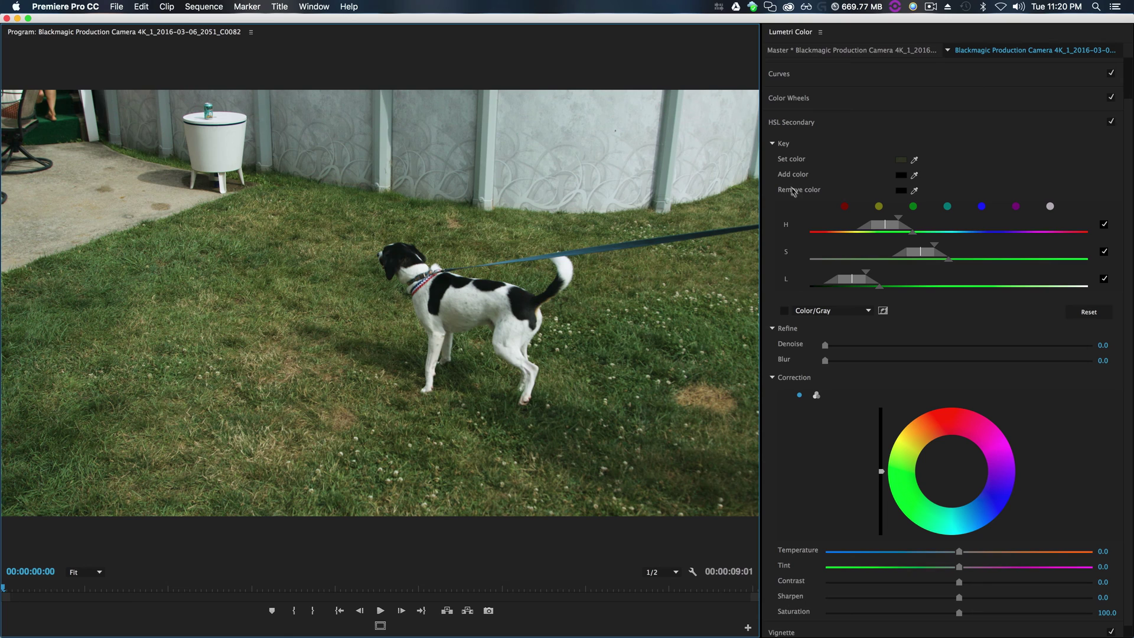
{"action": "left_click", "coordinate": [914, 174]}
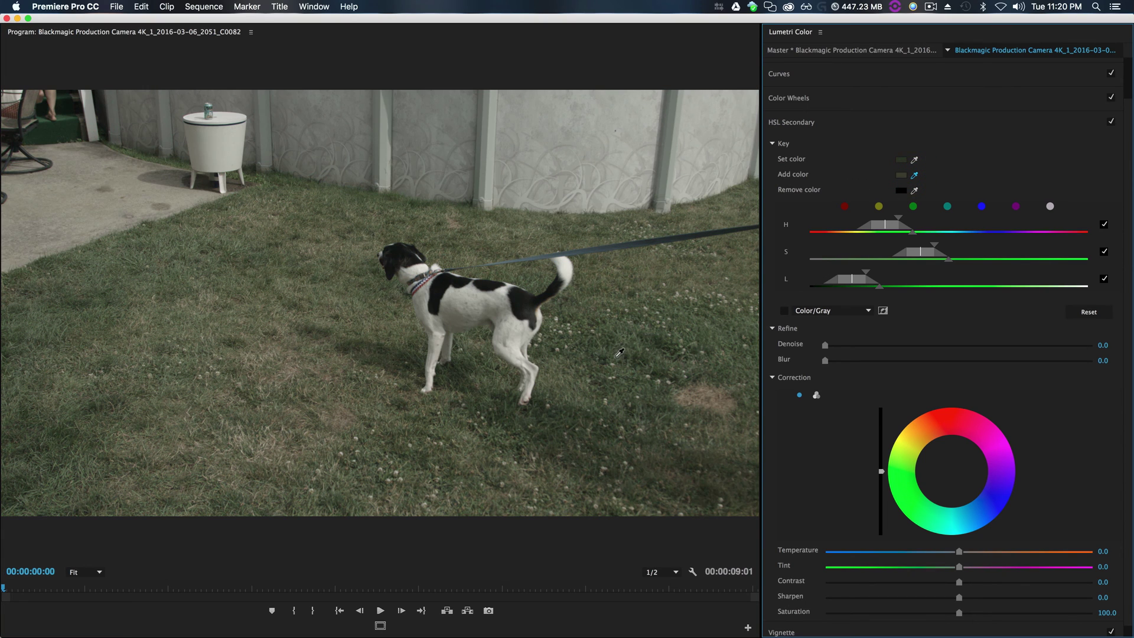
{"action": "left_click", "coordinate": [641, 343]}
{"action": "left_click", "coordinate": [785, 311]}
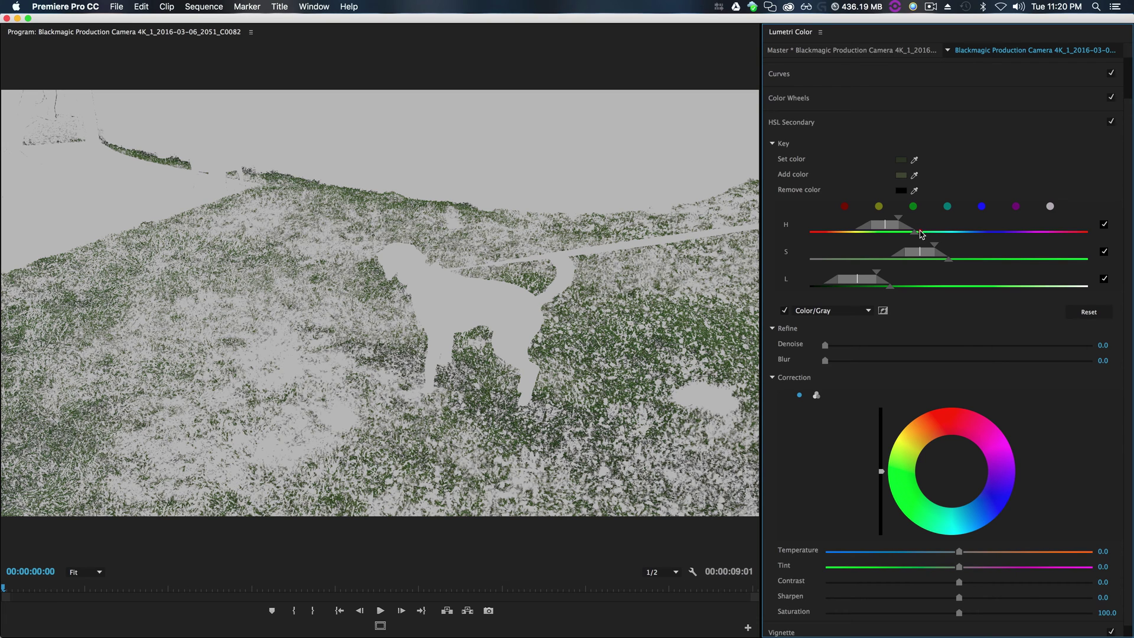
- Widen the grass key's hue, saturation and luminance ranges, then check the matte on a later frame
{"action": "left_click_drag", "start_coordinate": [924, 235], "coordinate": [928, 235]}
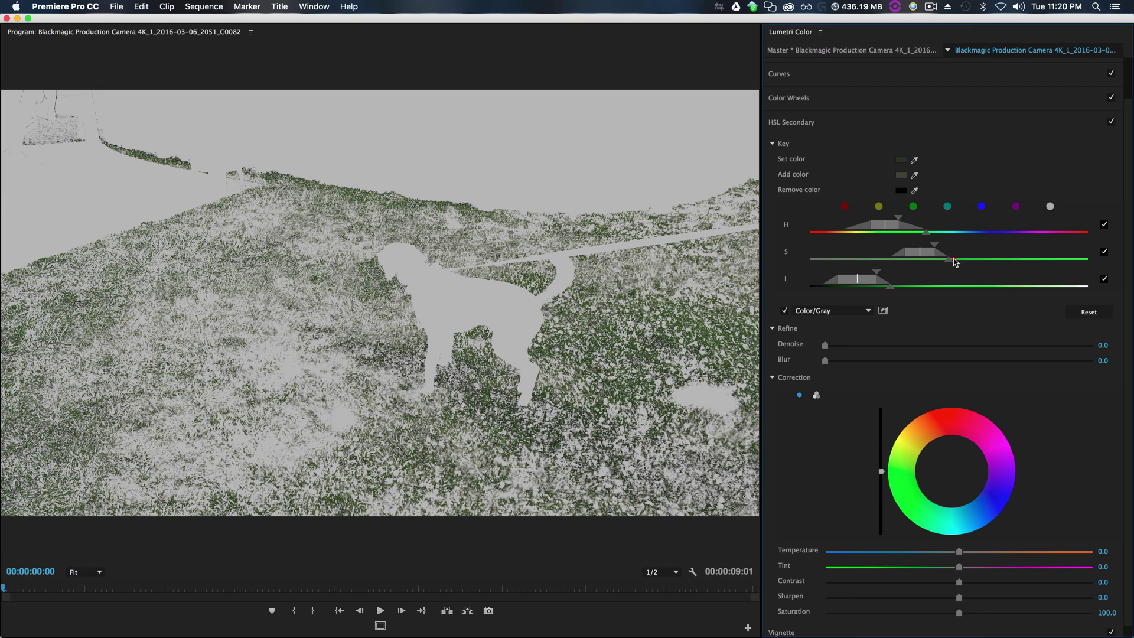
{"action": "left_click_drag", "start_coordinate": [953, 258], "coordinate": [969, 260]}
{"action": "left_click_drag", "start_coordinate": [891, 290], "coordinate": [910, 288]}
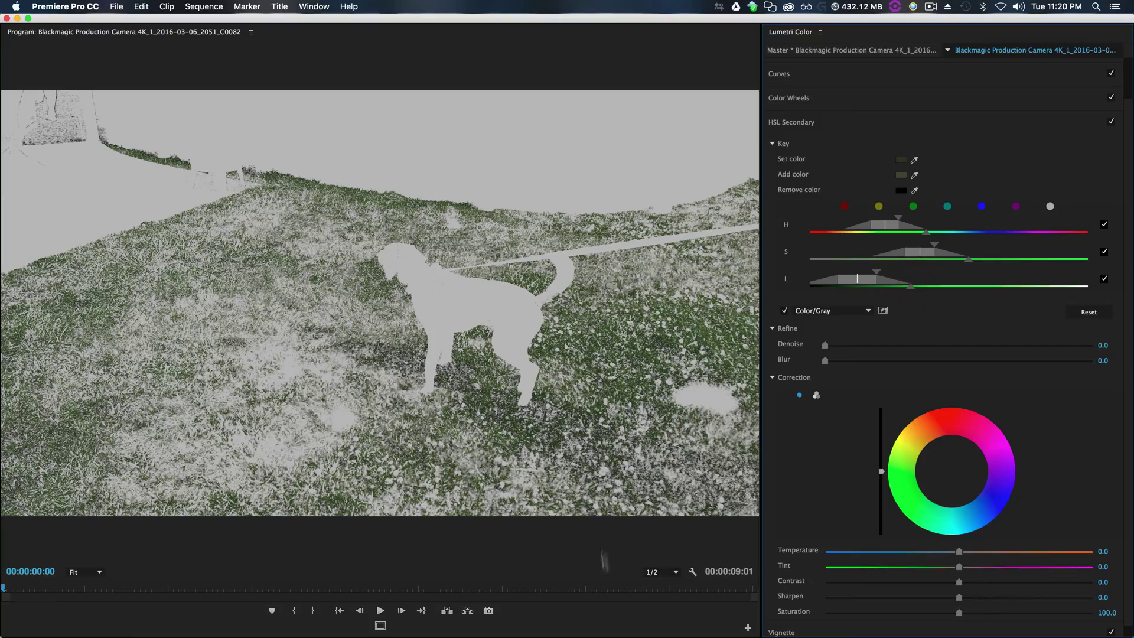
{"action": "left_click_drag", "start_coordinate": [15, 590], "coordinate": [573, 598]}
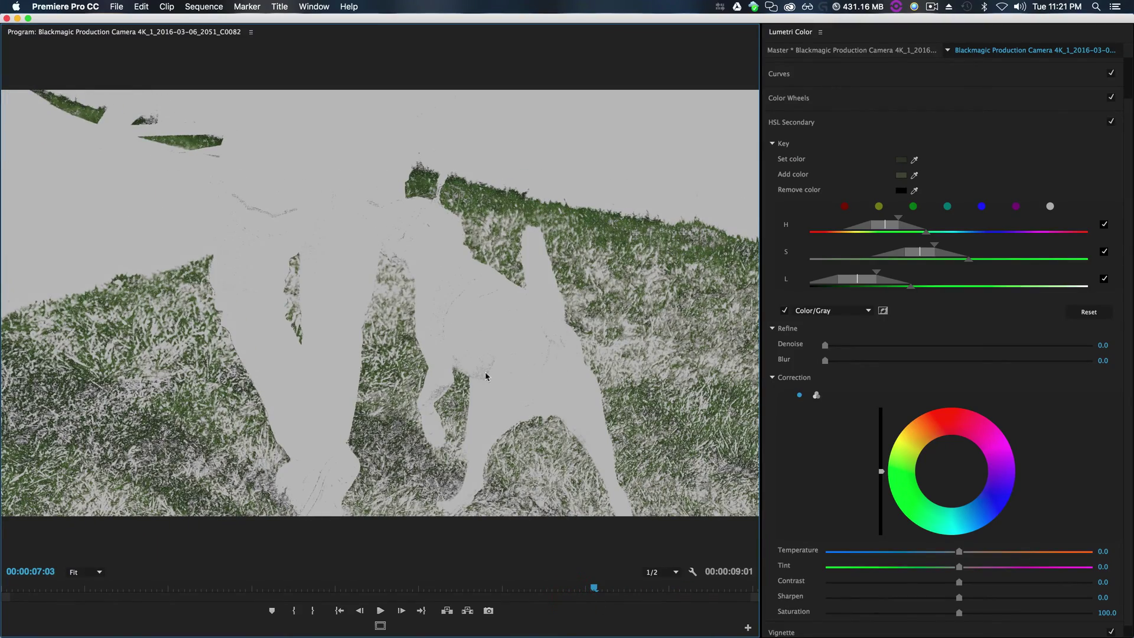
- Preview the key as Color/Black, check an earlier frame, and try the Denoise and Blur sliders
{"action": "left_click", "coordinate": [825, 313]}
{"action": "left_click", "coordinate": [816, 332]}
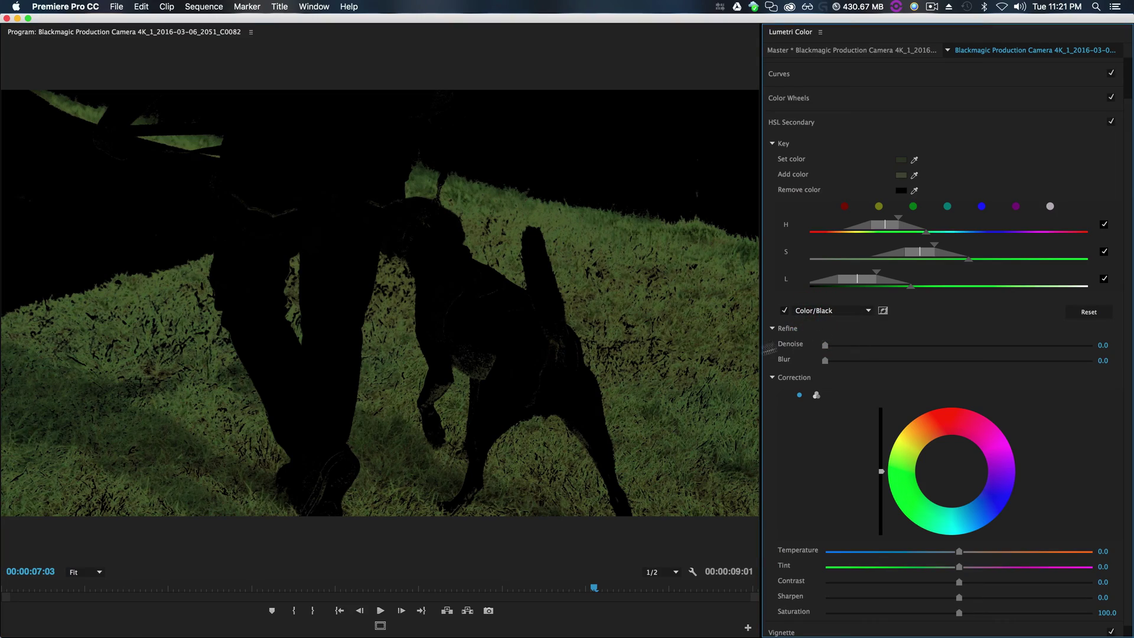
{"action": "left_click_drag", "start_coordinate": [594, 588], "coordinate": [395, 588]}
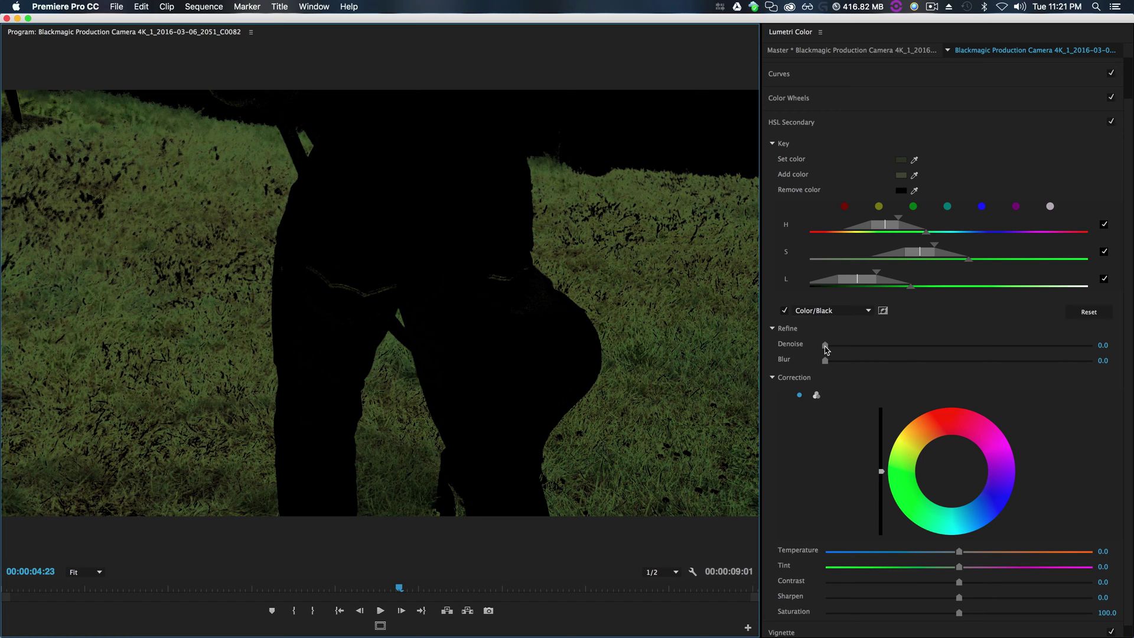
{"action": "left_click_drag", "start_coordinate": [825, 348], "coordinate": [800, 366]}
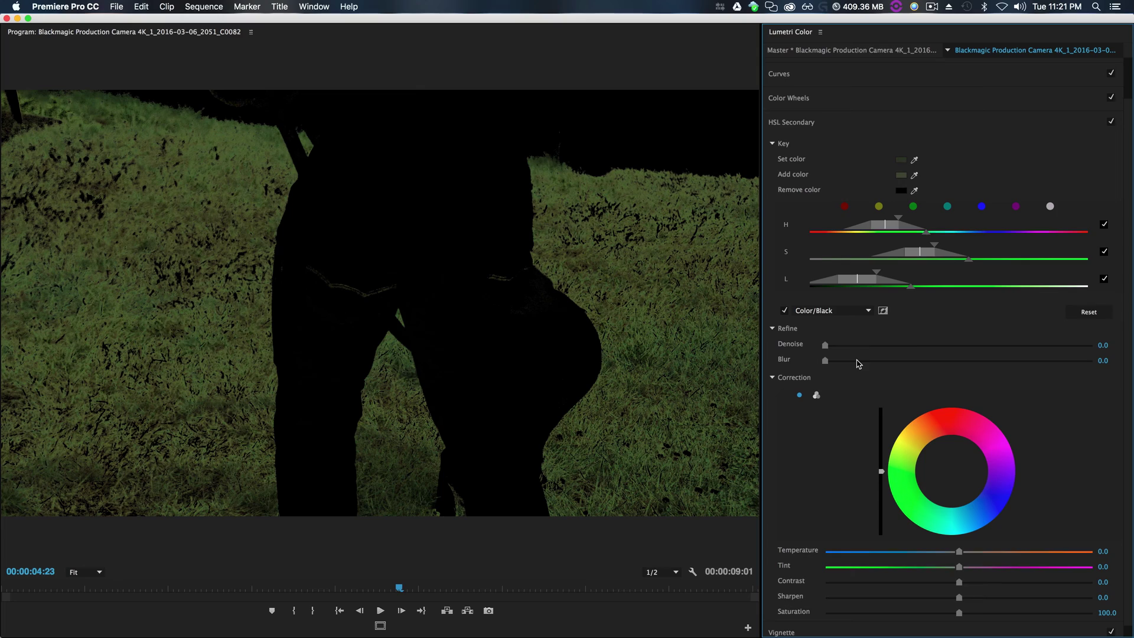
{"action": "left_click_drag", "start_coordinate": [839, 363], "coordinate": [810, 390]}
- Turn off the key preview to restore full colour and switch the grass correction to shadow, midtone and highlight wheels
{"action": "left_click", "coordinate": [784, 310]}
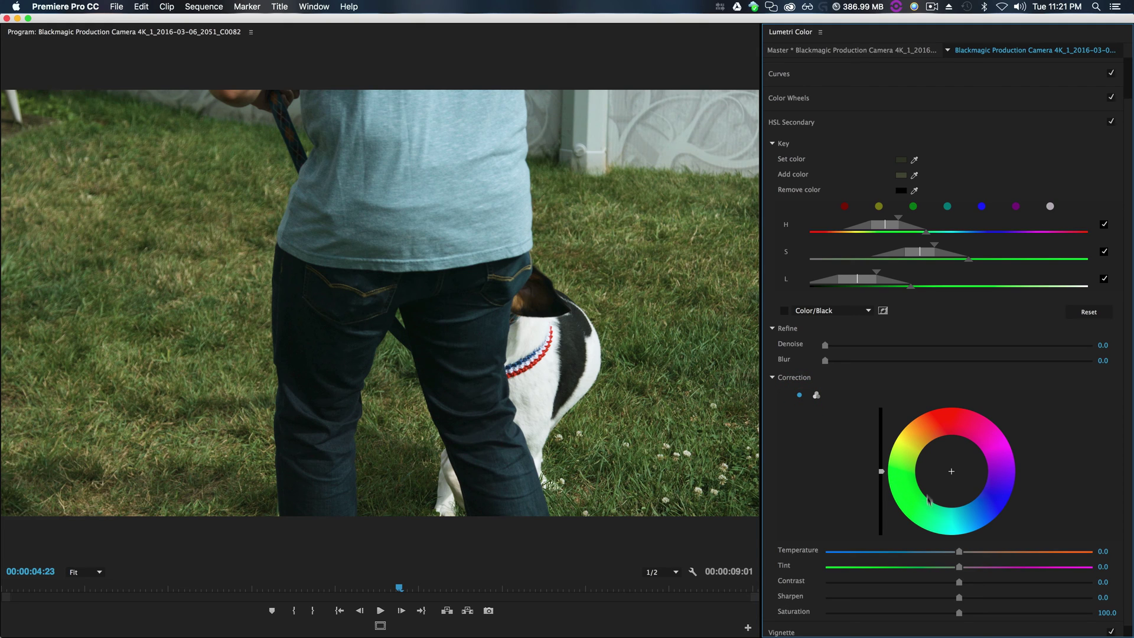
{"action": "left_click", "coordinate": [818, 396]}
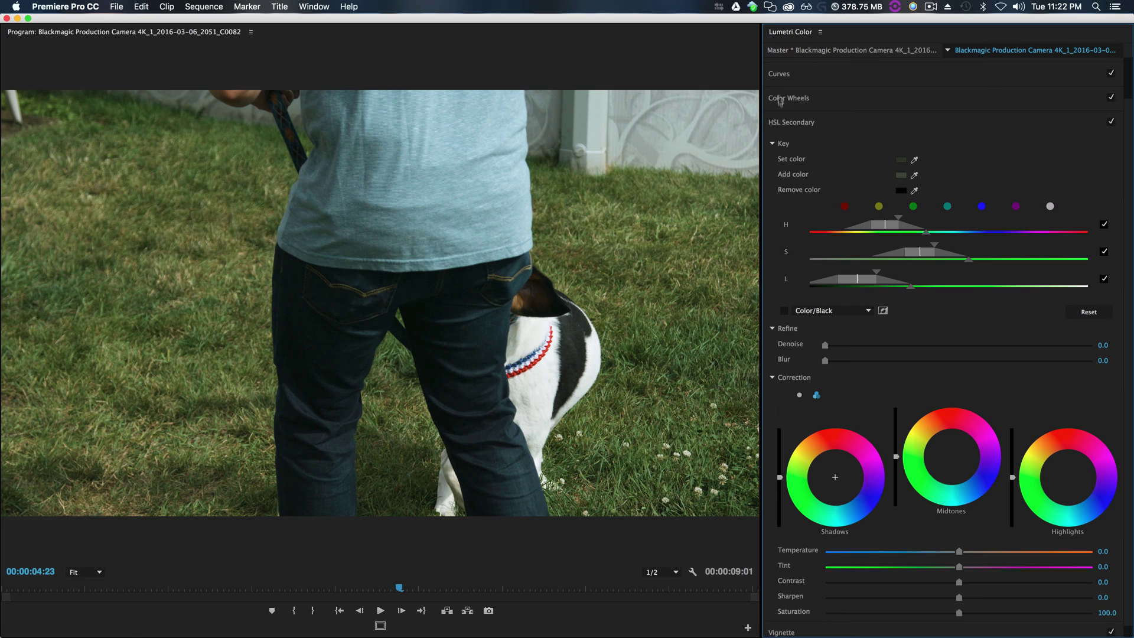
{"action": "scroll", "coordinate": [827, 83], "scroll_direction": "up", "scroll_amount": 2}
- In HSL Secondary, cool the keyed grass to temperature -43.5 and raise its saturation to 177.0
{"action": "left_click", "coordinate": [839, 70]}
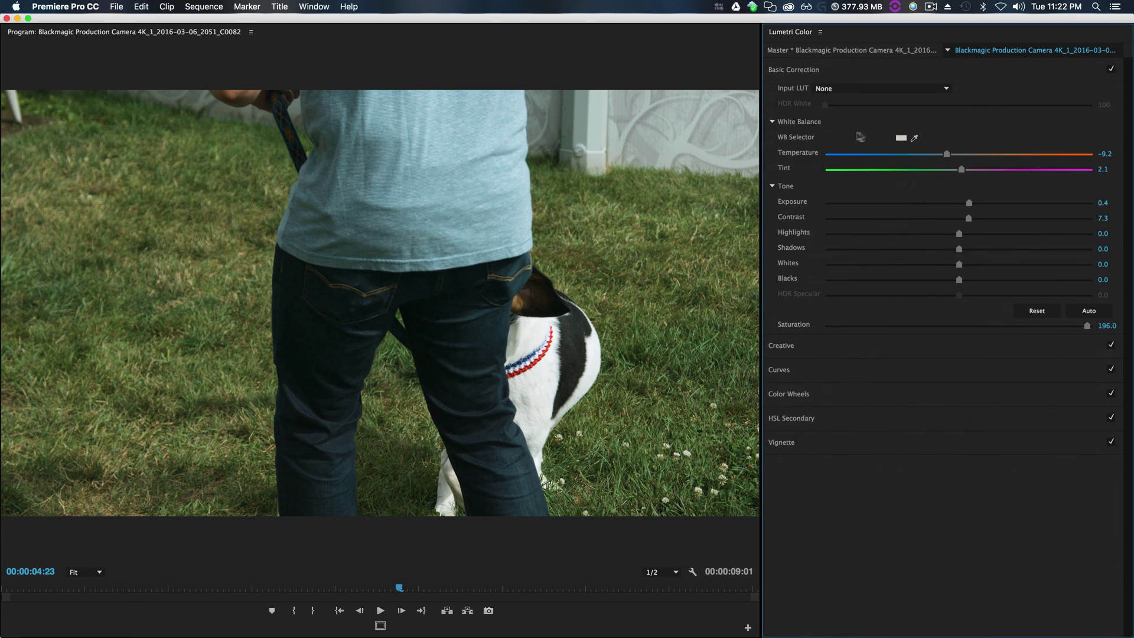
{"action": "left_click", "coordinate": [832, 419]}
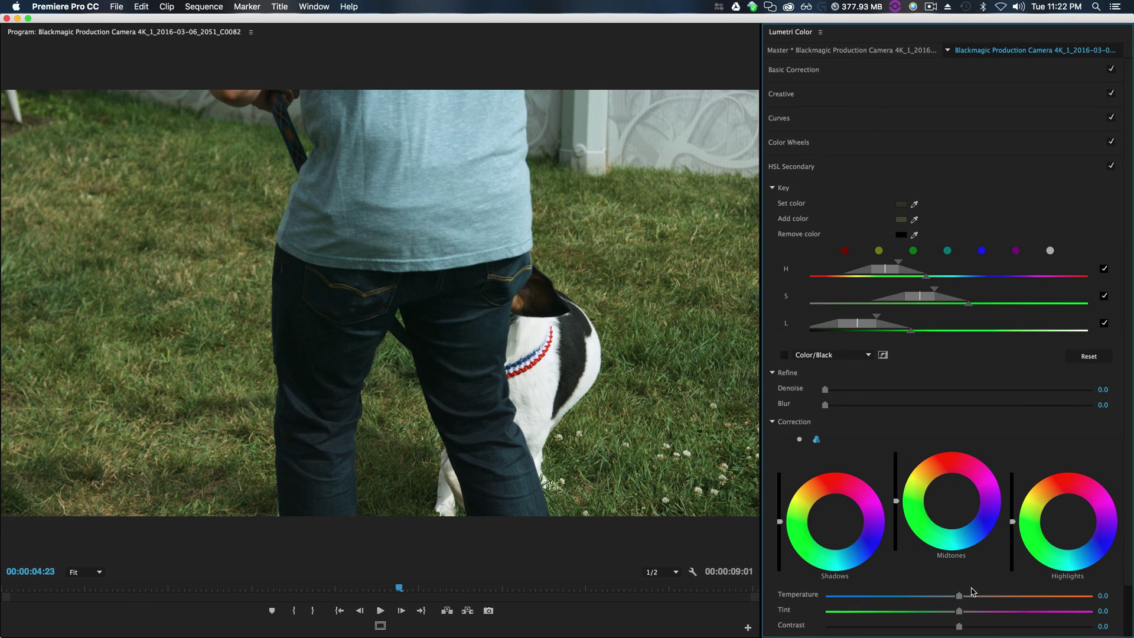
{"action": "scroll", "coordinate": [973, 591], "scroll_direction": "down", "scroll_amount": 3}
{"action": "left_click_drag", "start_coordinate": [961, 543], "coordinate": [900, 553]}
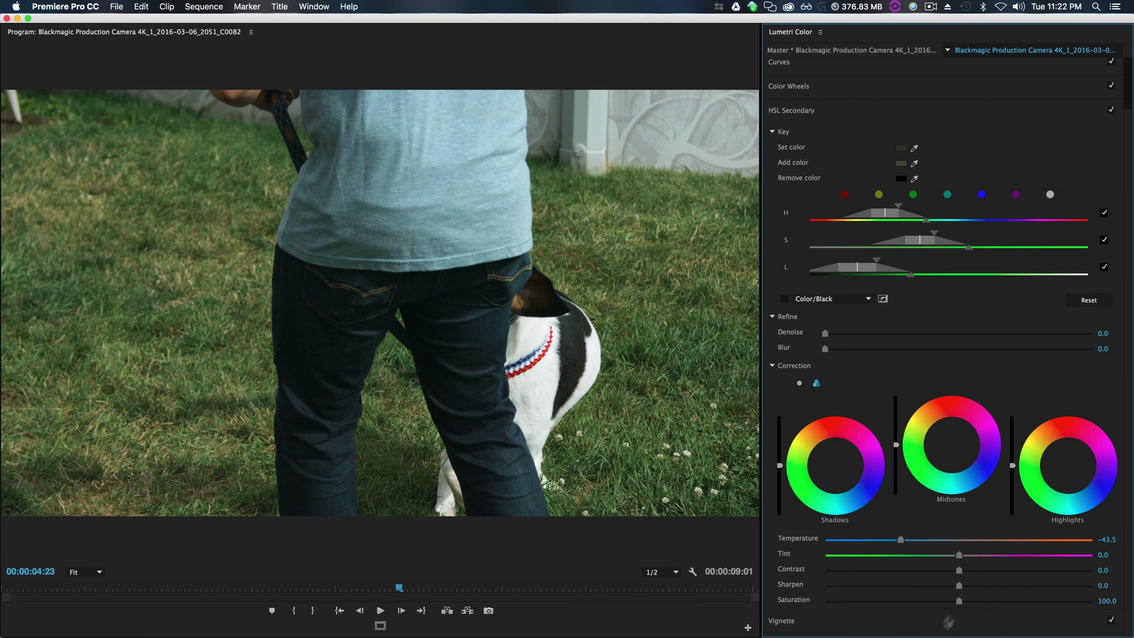
{"action": "left_click_drag", "start_coordinate": [960, 601], "coordinate": [1061, 601]}
- Compare the grass with and without the correction, then set its contrast to 28
{"action": "left_click", "coordinate": [1113, 112]}
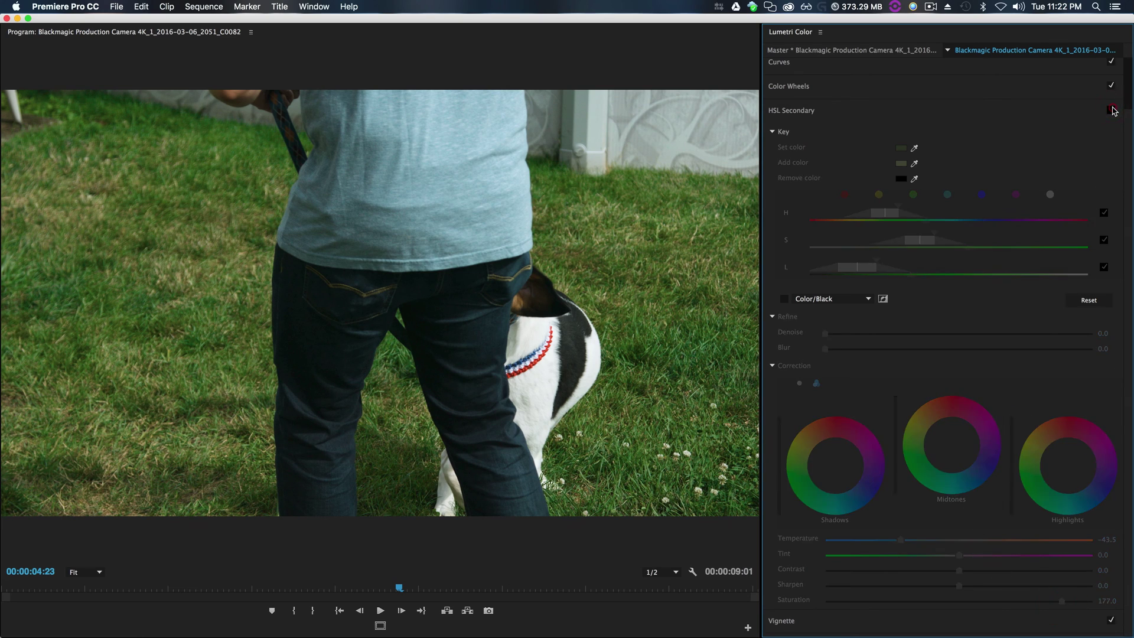
{"action": "left_click", "coordinate": [1113, 111]}
{"action": "left_click", "coordinate": [1113, 112]}
{"action": "left_click", "coordinate": [1113, 112]}
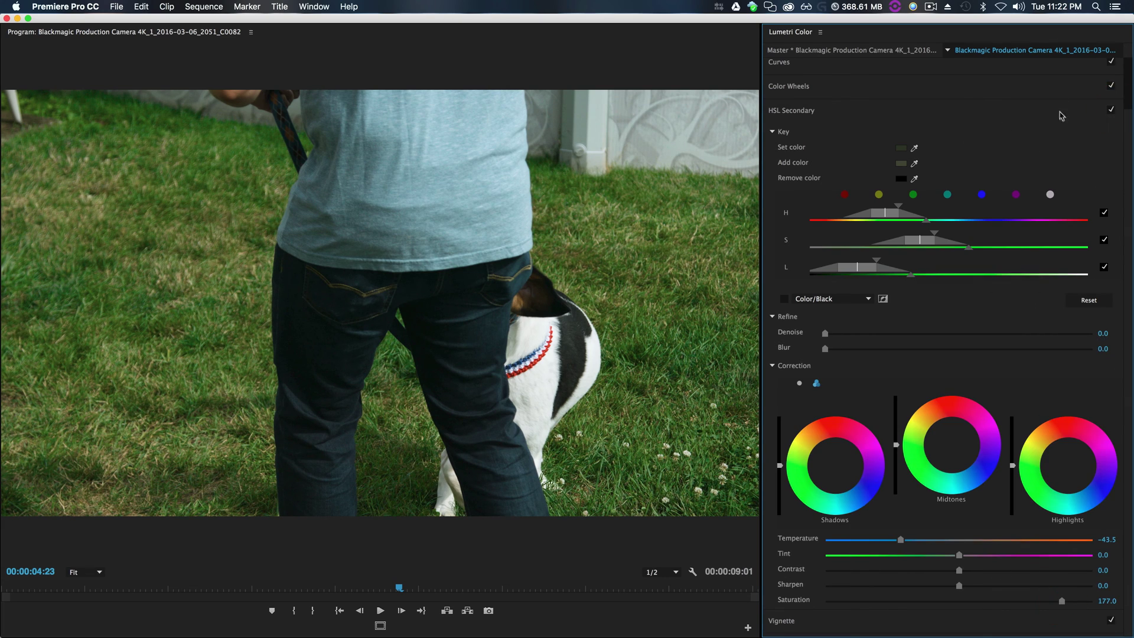
{"action": "left_click", "coordinate": [1112, 110]}
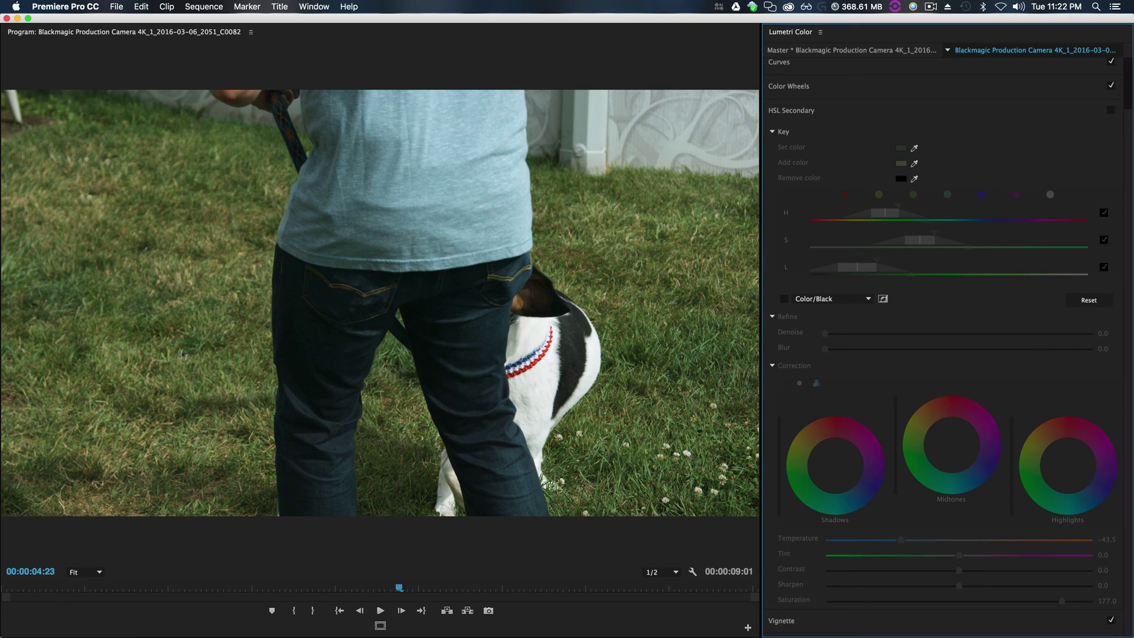
{"action": "left_click", "coordinate": [1112, 111]}
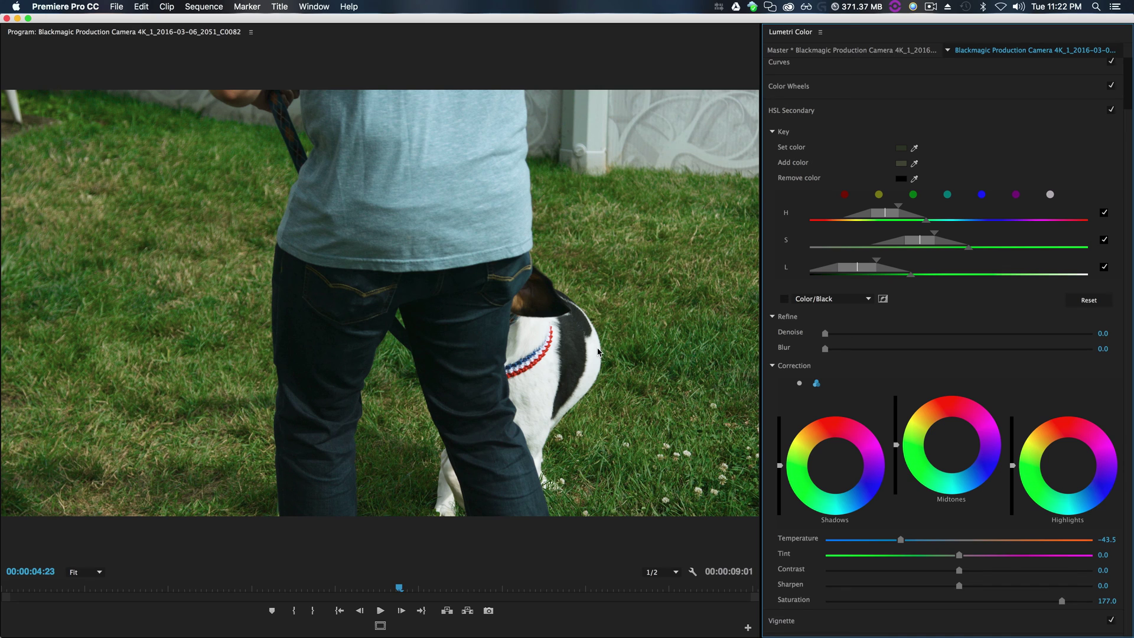
{"action": "left_click_drag", "start_coordinate": [962, 574], "coordinate": [998, 580]}
{"action": "left_click_drag", "start_coordinate": [398, 589], "coordinate": [50, 629]}
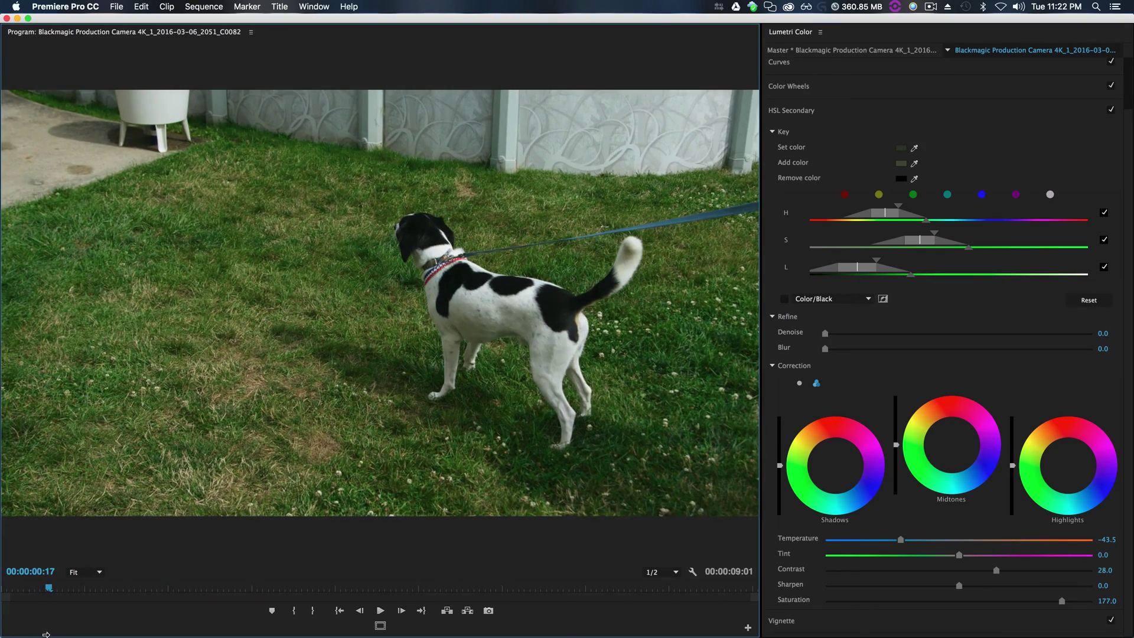
- Recheck the before/after, then push grass saturation to 200 and temperature to -77
{"action": "left_click", "coordinate": [1111, 111]}
{"action": "left_click", "coordinate": [1110, 111]}
{"action": "left_click", "coordinate": [1110, 111]}
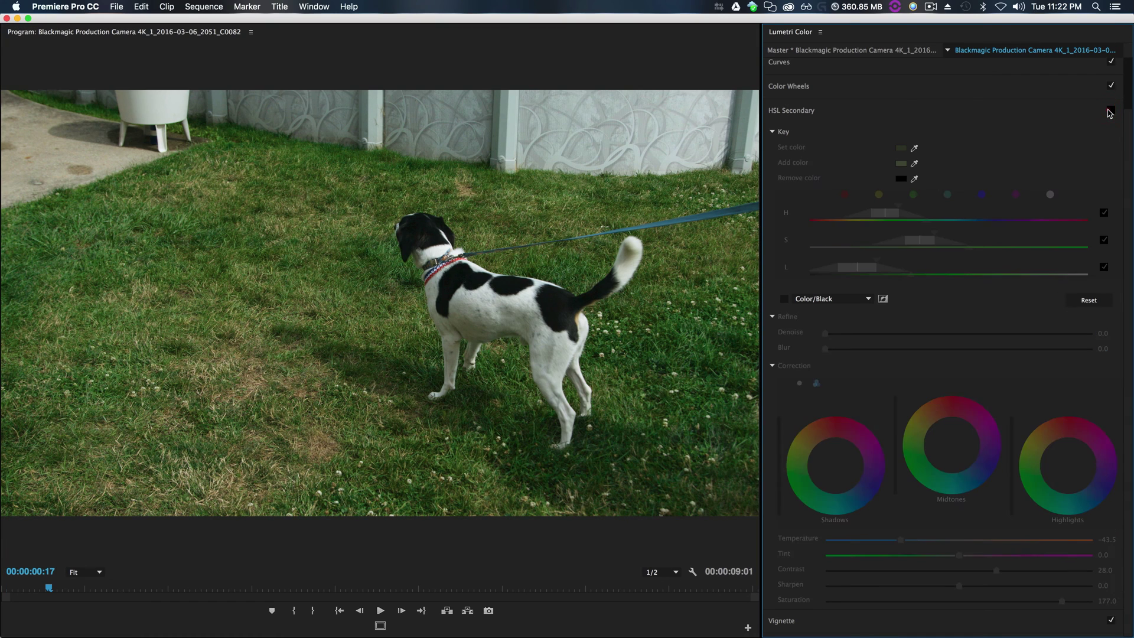
{"action": "left_click", "coordinate": [1110, 112]}
{"action": "left_click", "coordinate": [1110, 111]}
{"action": "left_click", "coordinate": [1110, 111]}
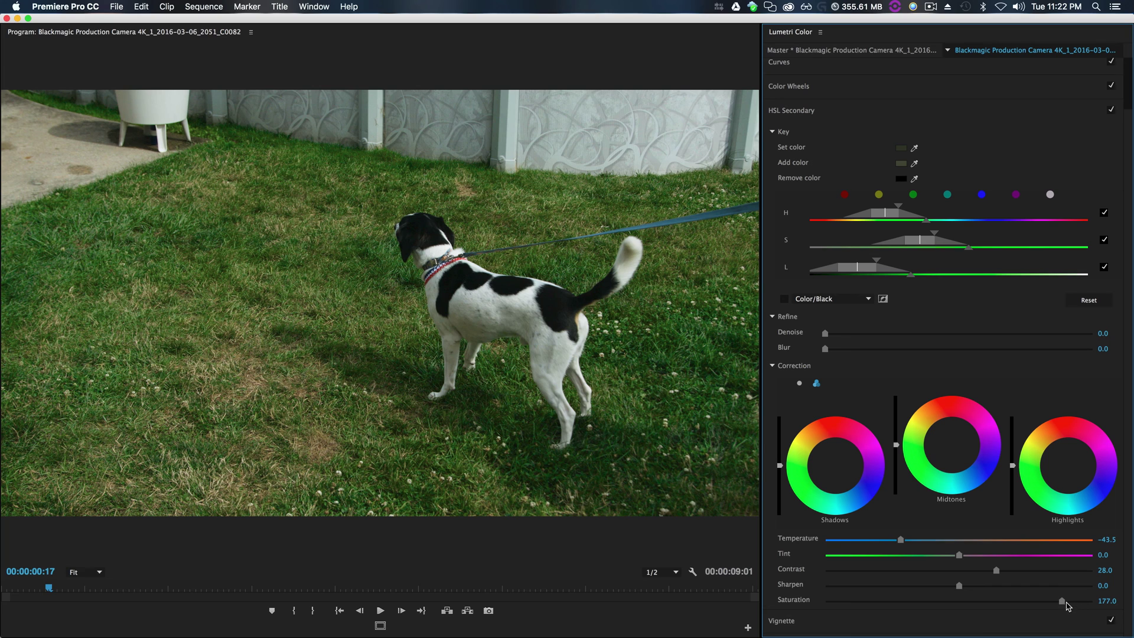
{"action": "left_click_drag", "start_coordinate": [1063, 602], "coordinate": [1125, 608]}
{"action": "left_click_drag", "start_coordinate": [900, 540], "coordinate": [856, 549]}
- Scrub the playhead to review the graded grass across nearby frames
{"action": "left_click_drag", "start_coordinate": [84, 588], "coordinate": [173, 591]}
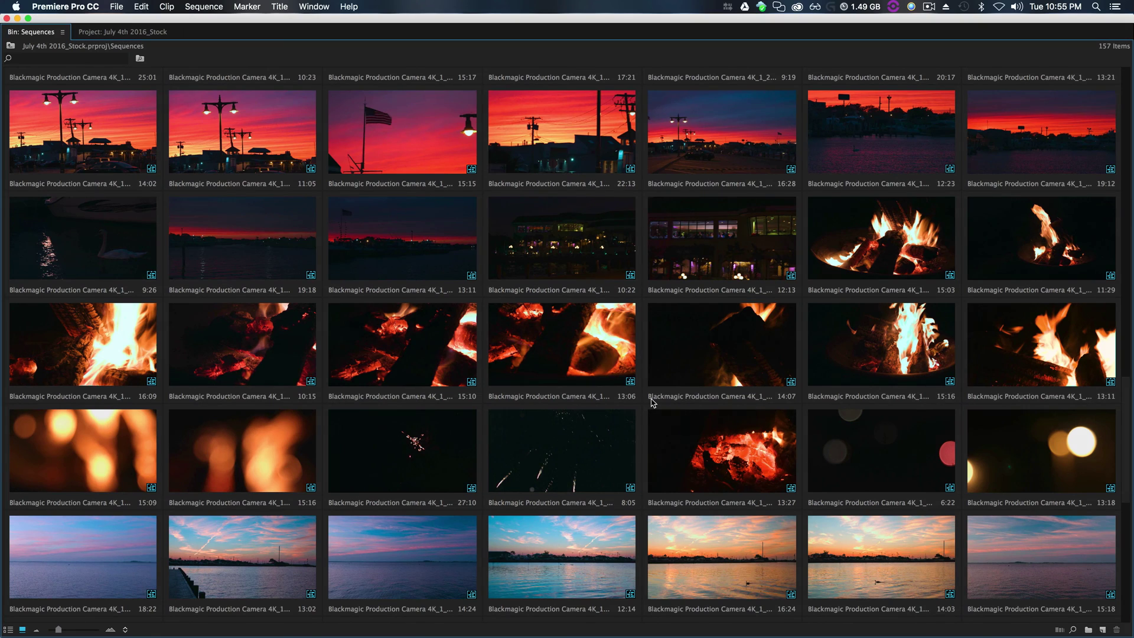
{"action": "scroll", "coordinate": [652, 402], "scroll_direction": "up", "scroll_amount": 5}
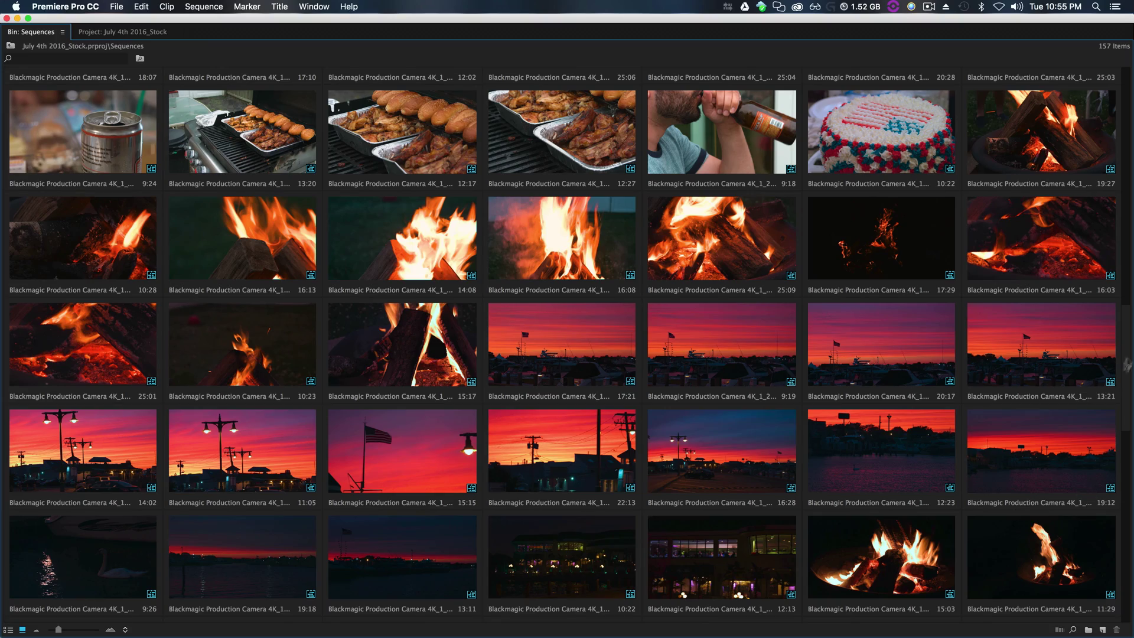
{"action": "left_click_drag", "start_coordinate": [1125, 353], "coordinate": [1130, 535]}
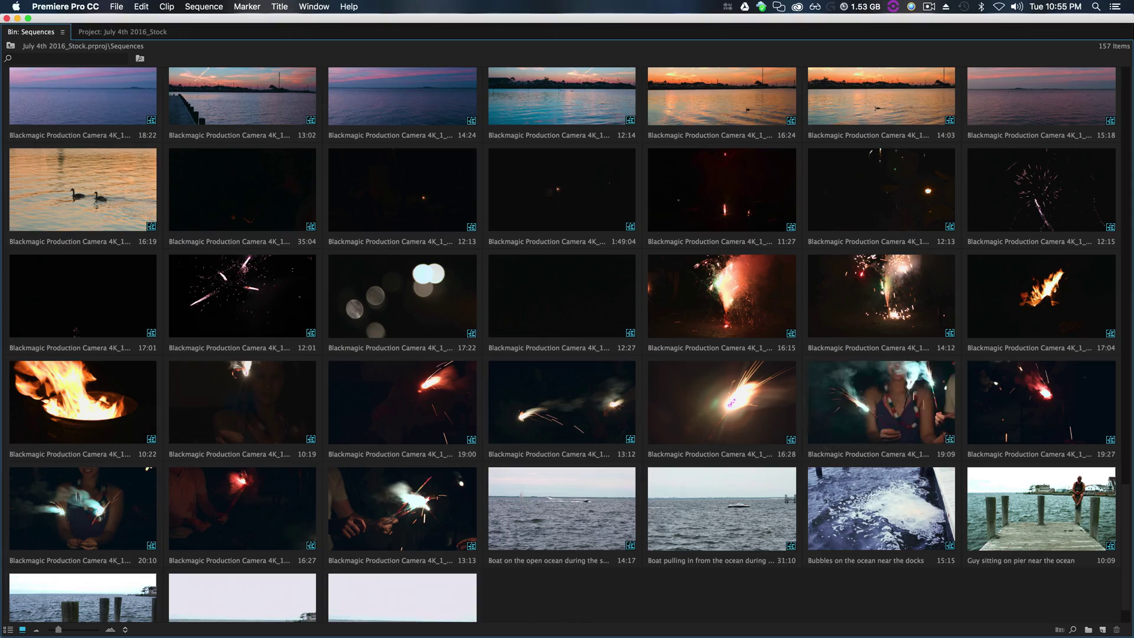
{"action": "double_click", "coordinate": [889, 407]}
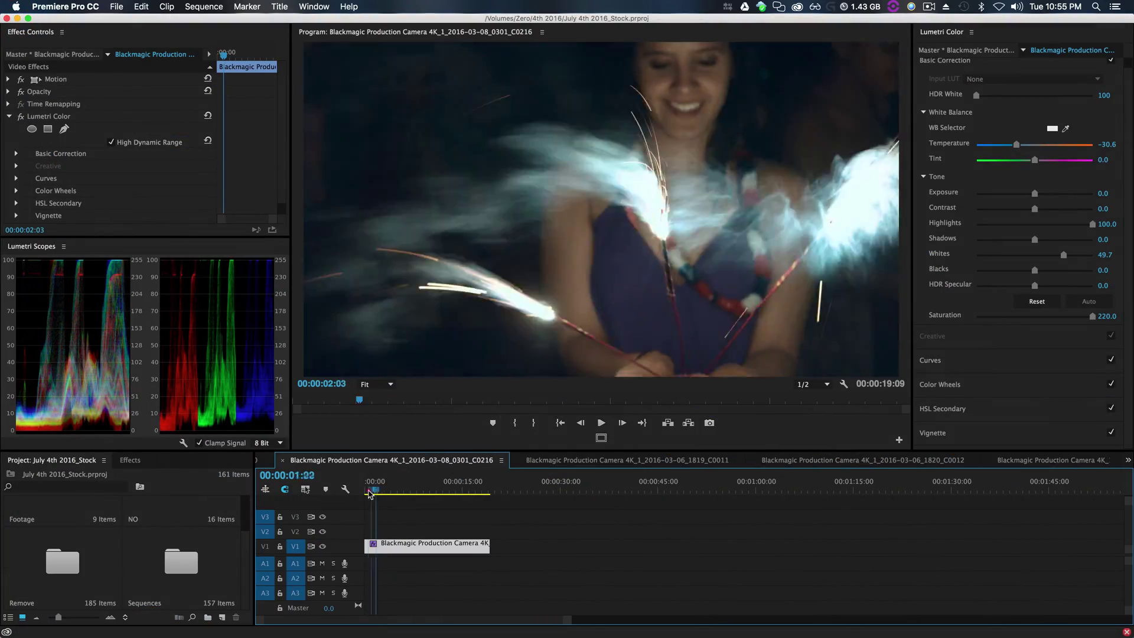
{"action": "left_click_drag", "start_coordinate": [369, 494], "coordinate": [452, 494]}
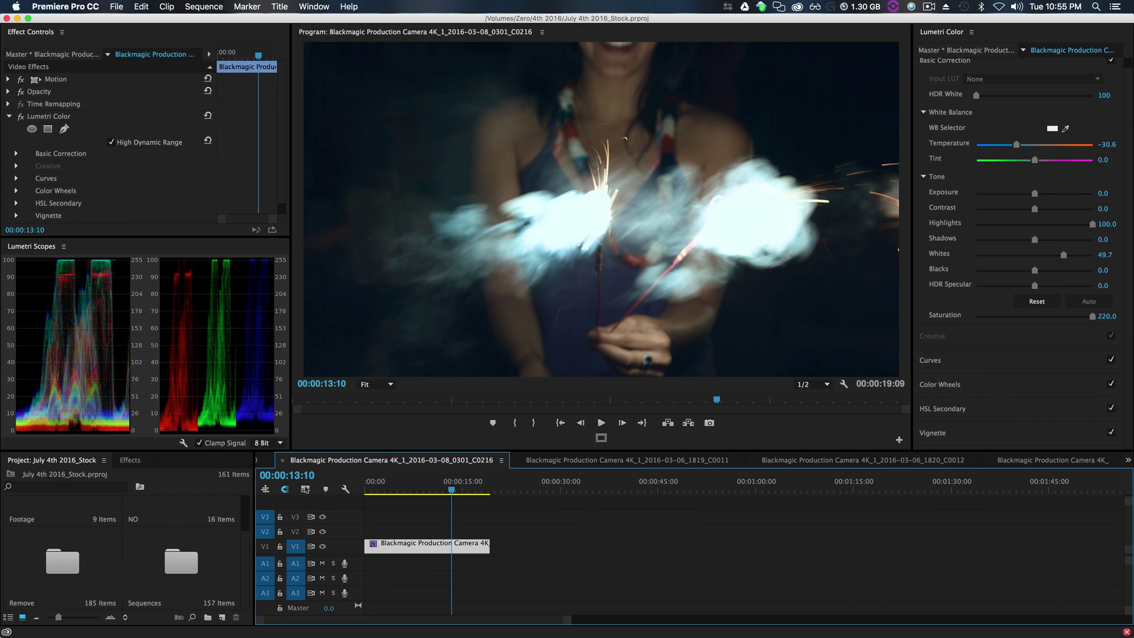